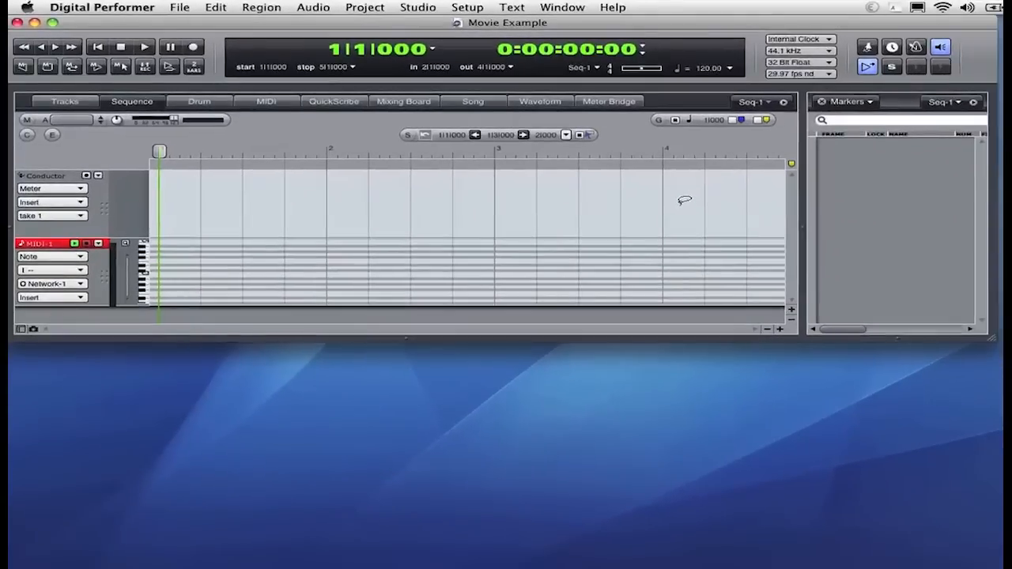
Open the movie window, float it as a separate window and move it over the sequence.
{"action": "left_click", "coordinate": [366, 8]}
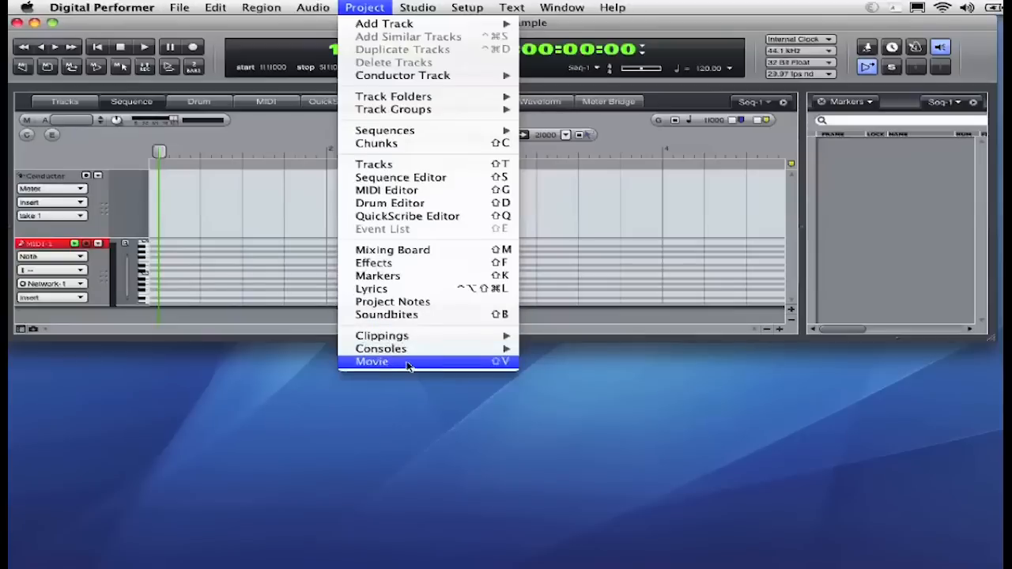
{"action": "left_click", "coordinate": [375, 362]}
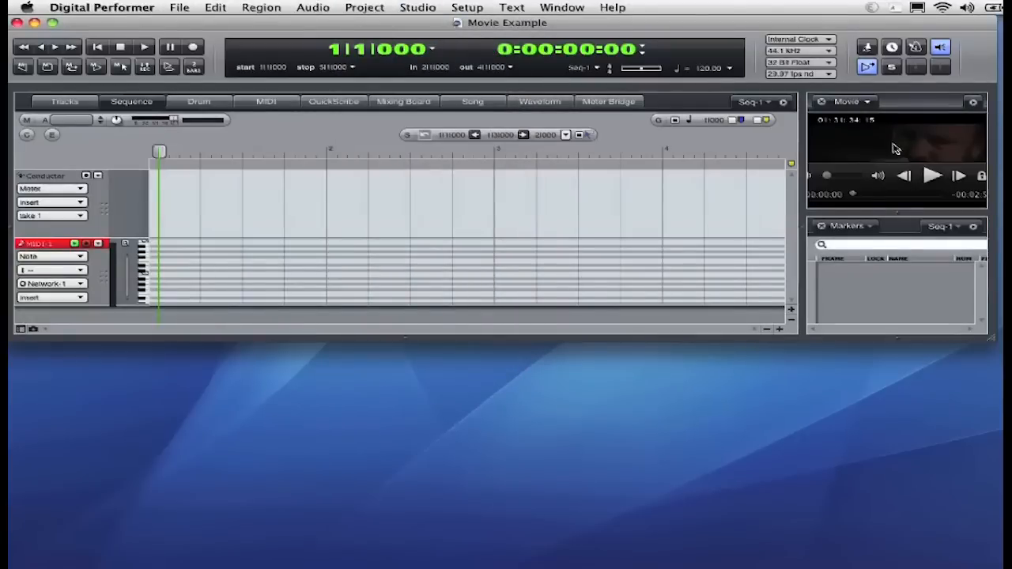
{"action": "double_click", "coordinate": [895, 149]}
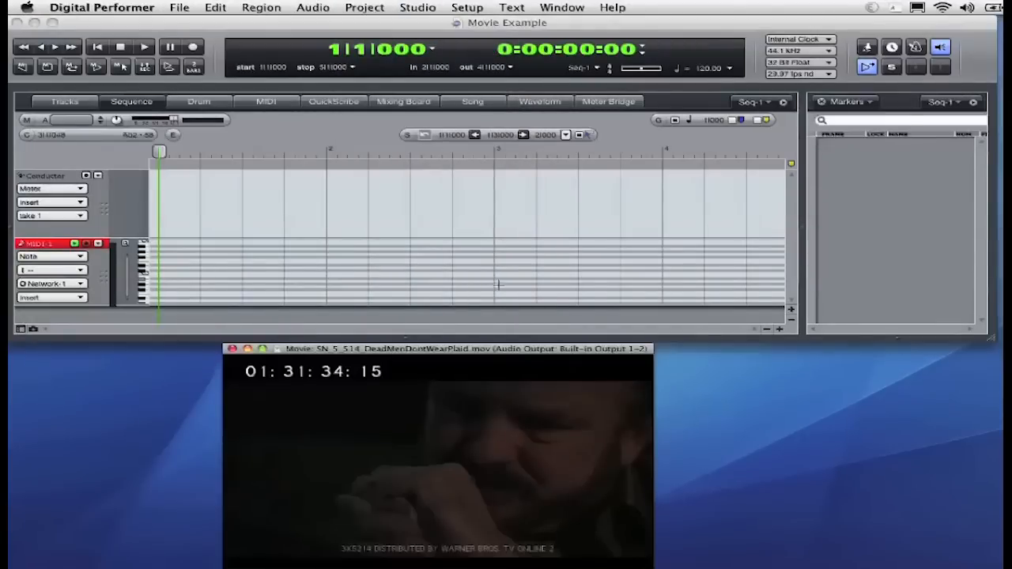
{"action": "left_click_drag", "start_coordinate": [481, 346], "coordinate": [481, 266]}
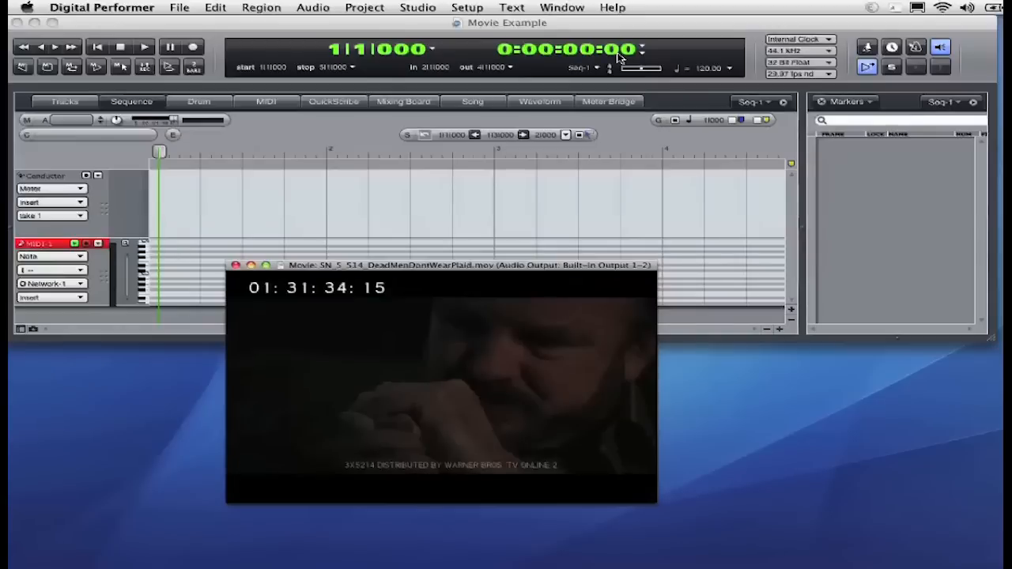
Set the movie start time to 1:31:34:15 to match the burned-in timecode.
{"action": "mouse_move", "coordinate": [456, 293]}
{"action": "right_click", "coordinate": [447, 342]}
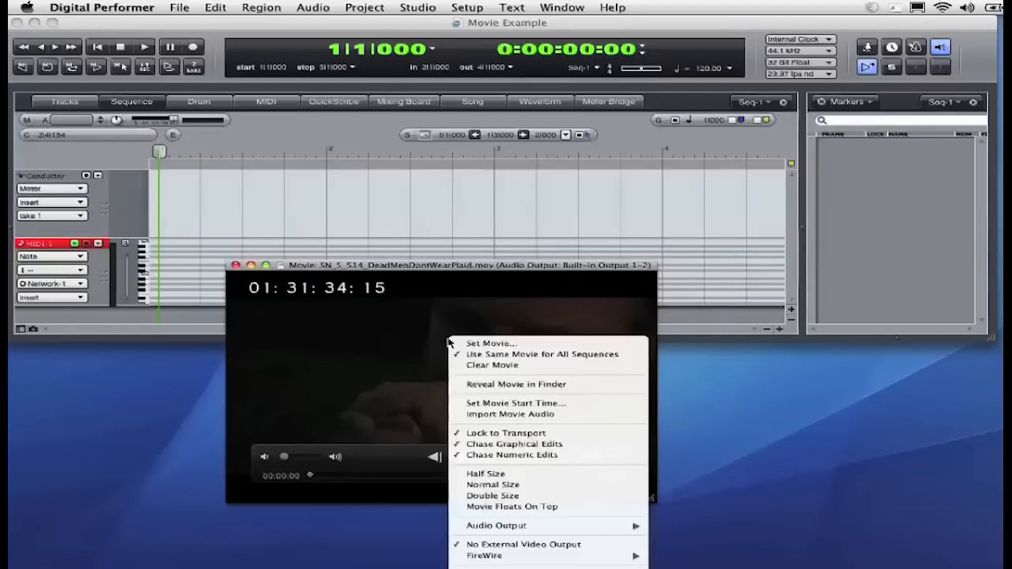
{"action": "left_click", "coordinate": [489, 404]}
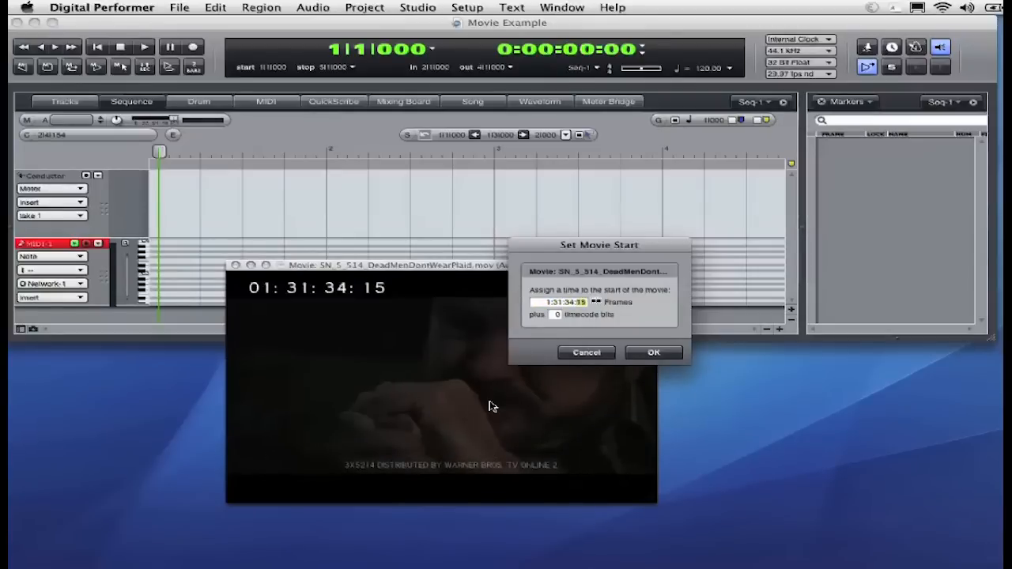
{"action": "left_click", "coordinate": [646, 352]}
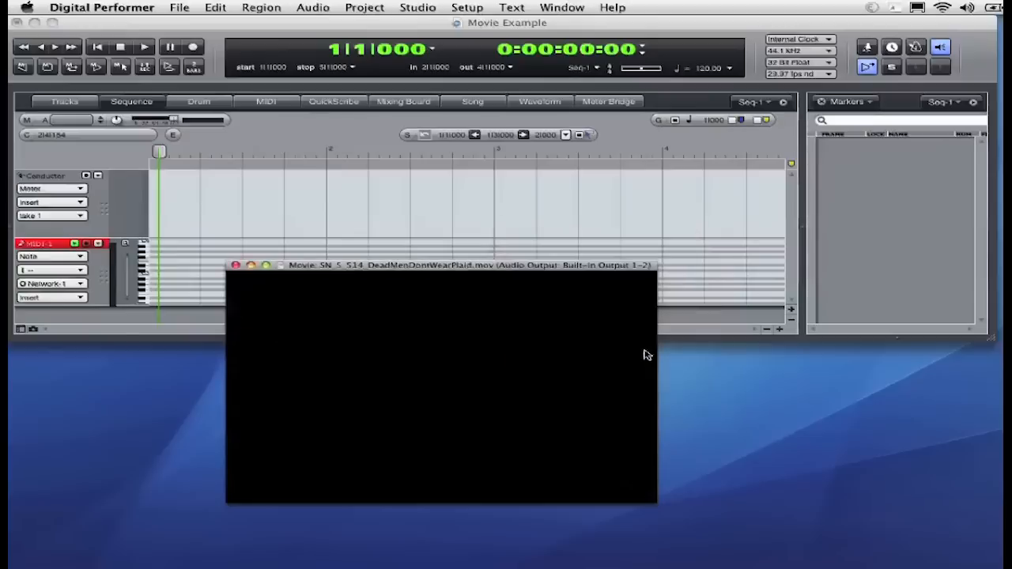
Return the movie to its start and check the frame rate setting.
{"action": "left_click_drag", "start_coordinate": [327, 479], "coordinate": [289, 470]}
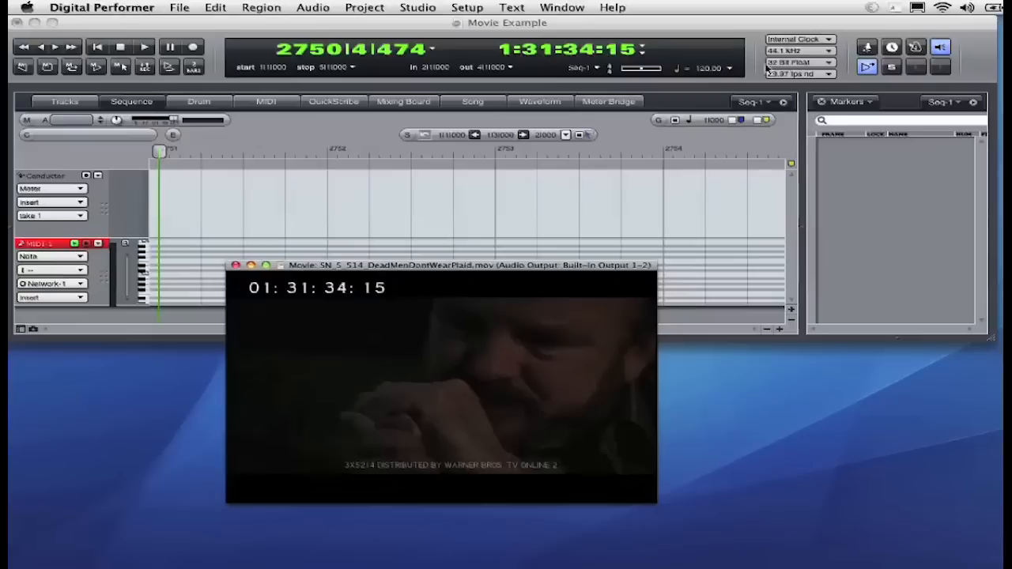
{"action": "left_click", "coordinate": [797, 74]}
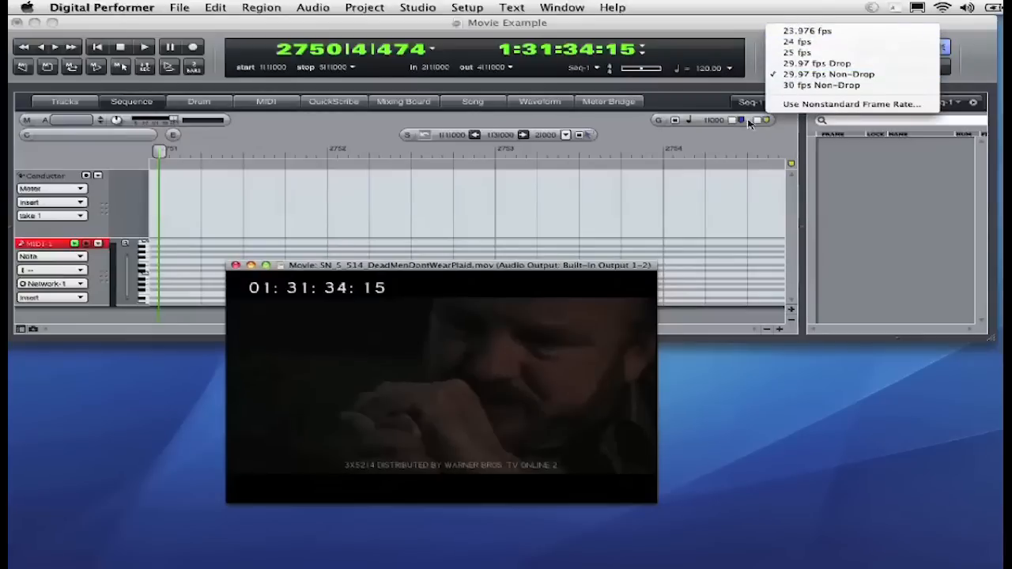
{"action": "left_click", "coordinate": [721, 112]}
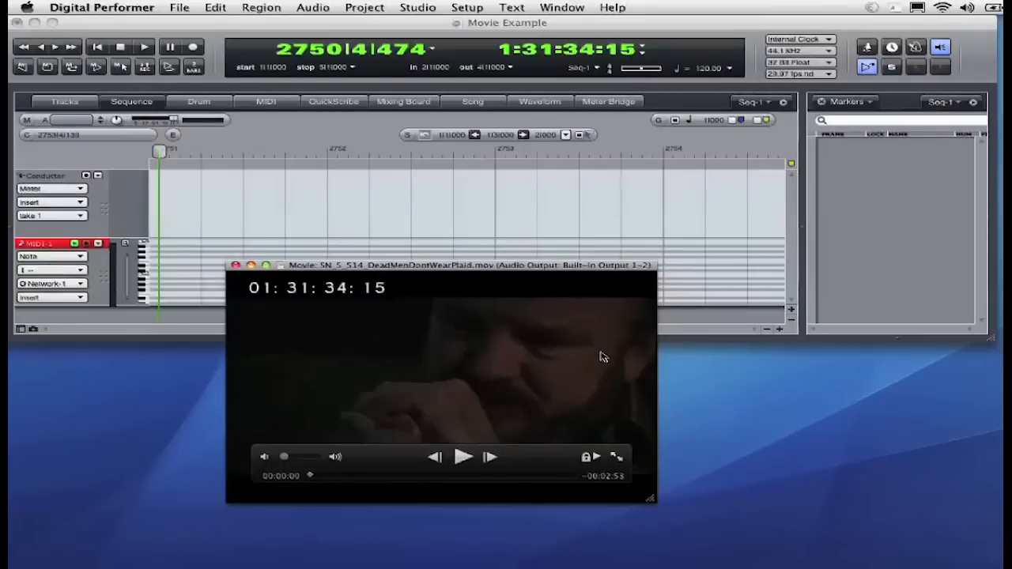
Scrub the movie forward along its timeline and back to the beginning.
{"action": "left_click", "coordinate": [565, 476]}
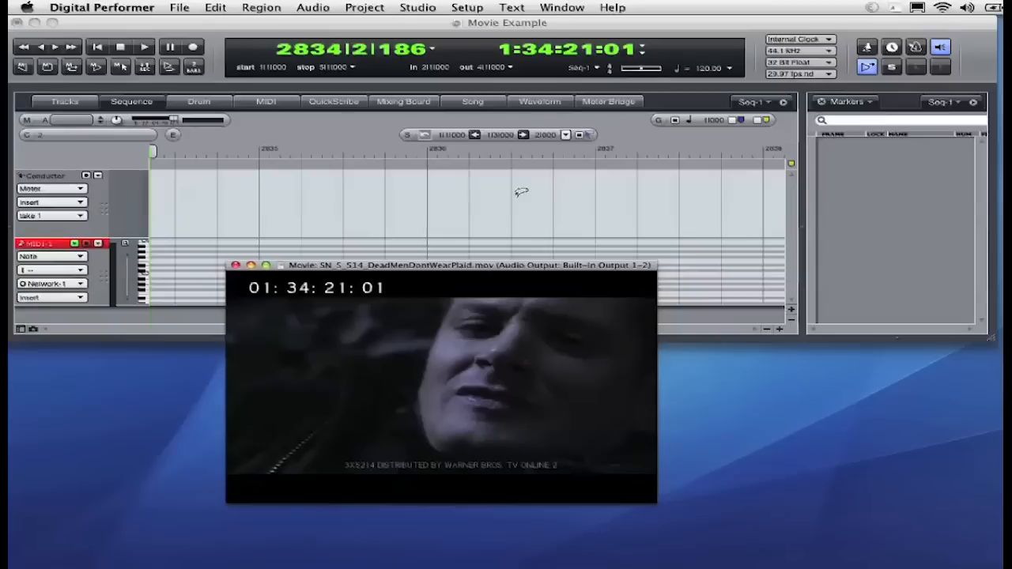
{"action": "left_click", "coordinate": [323, 477]}
{"action": "left_click_drag", "start_coordinate": [324, 477], "coordinate": [296, 476]}
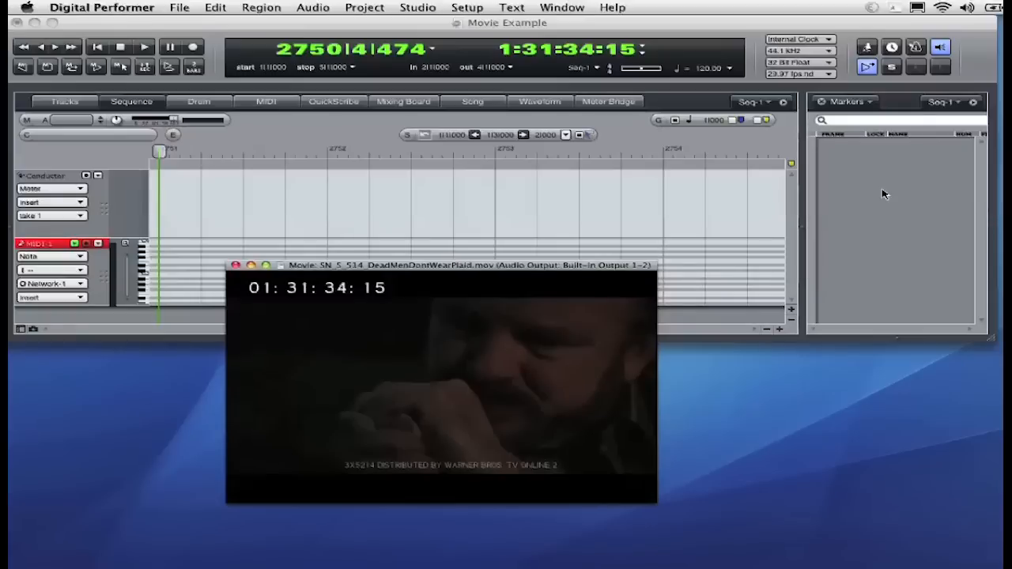
Add a locked marker named "Cue #1" at the current position.
{"action": "key", "text": "ctrl+m"}
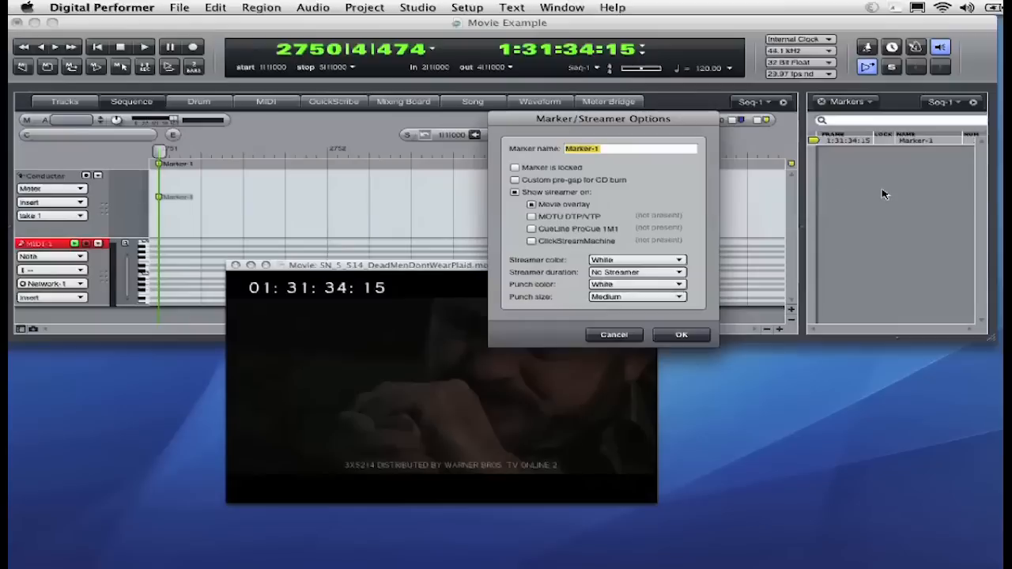
{"action": "type", "text": "Cu"}
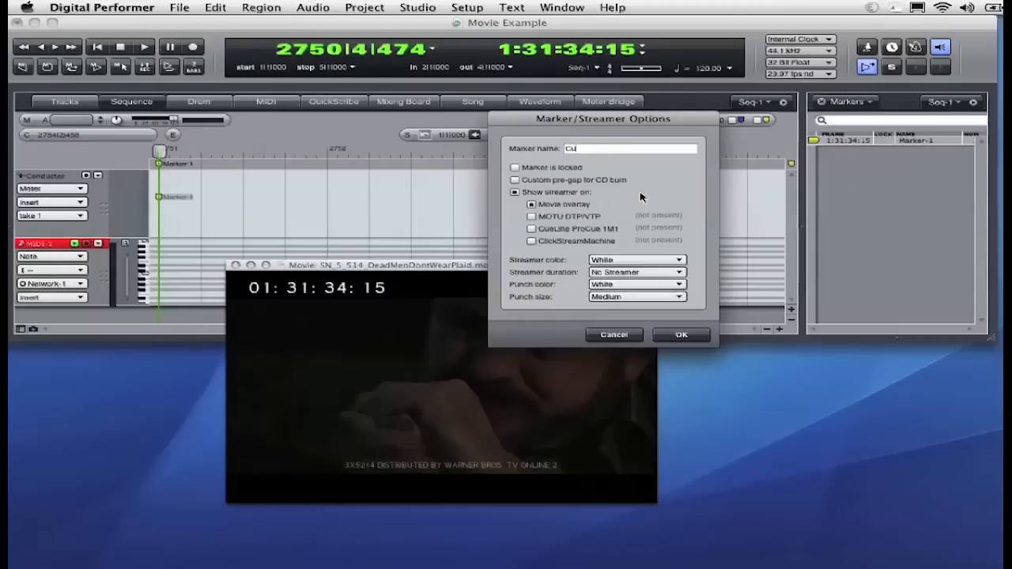
{"action": "type", "text": "e #1"}
{"action": "left_click", "coordinate": [551, 168]}
{"action": "left_click", "coordinate": [681, 334]}
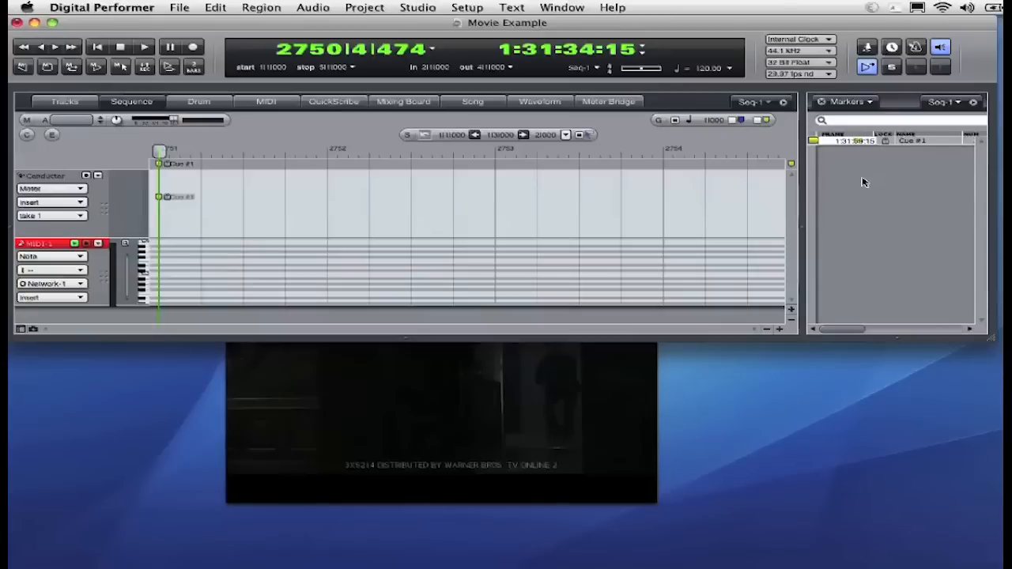
Set the Cue #1 marker's time to 1:31:59:00 in the markers list.
{"action": "type", "text": "00"}
{"action": "key", "text": "Return"}
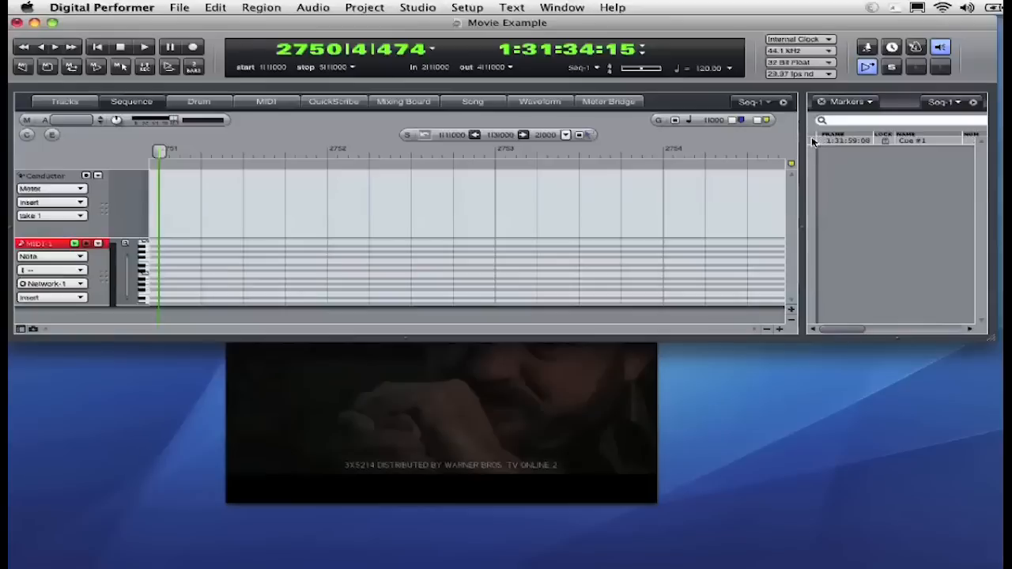
Locate to the Cue #1 marker and move the movie window lower on screen.
{"action": "left_click", "coordinate": [814, 140]}
{"action": "left_click", "coordinate": [561, 406]}
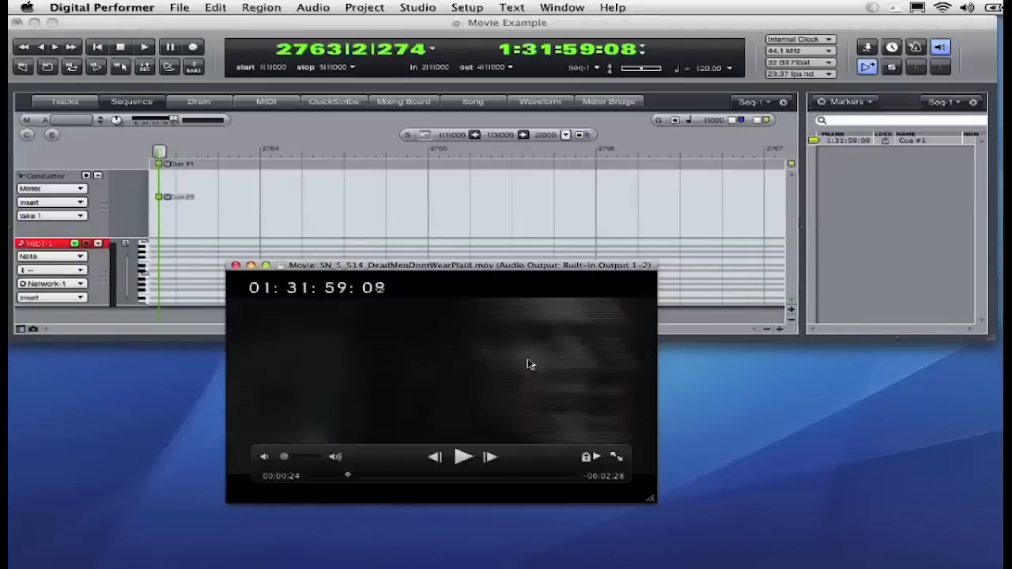
{"action": "left_click_drag", "start_coordinate": [479, 269], "coordinate": [477, 329]}
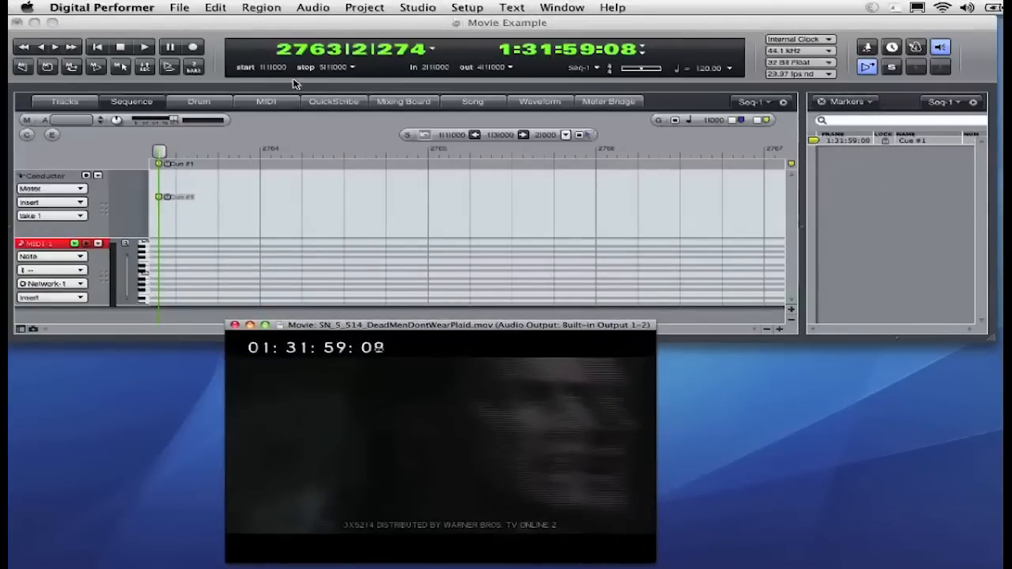
Set the sequence chunk's start time in frames to the cue position.
{"action": "left_click", "coordinate": [598, 69]}
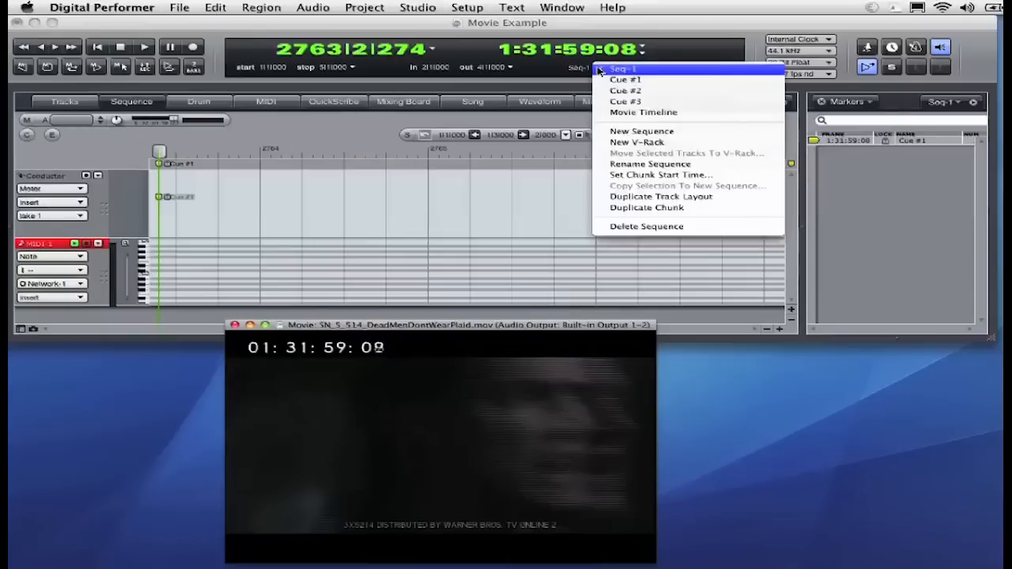
{"action": "left_click", "coordinate": [628, 178]}
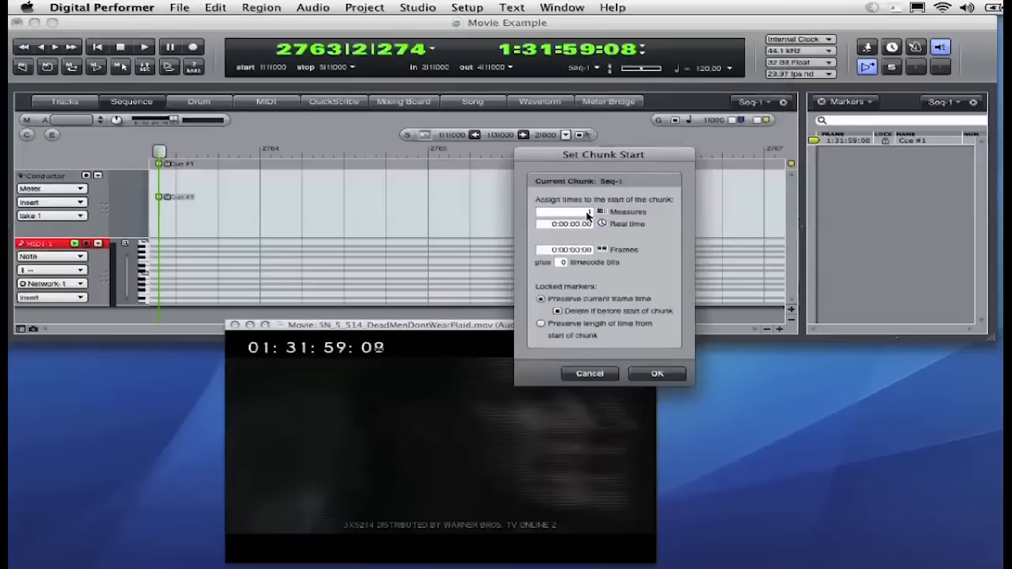
{"action": "left_click", "coordinate": [545, 251]}
{"action": "type", "text": "1"}
{"action": "key", "text": "Return"}
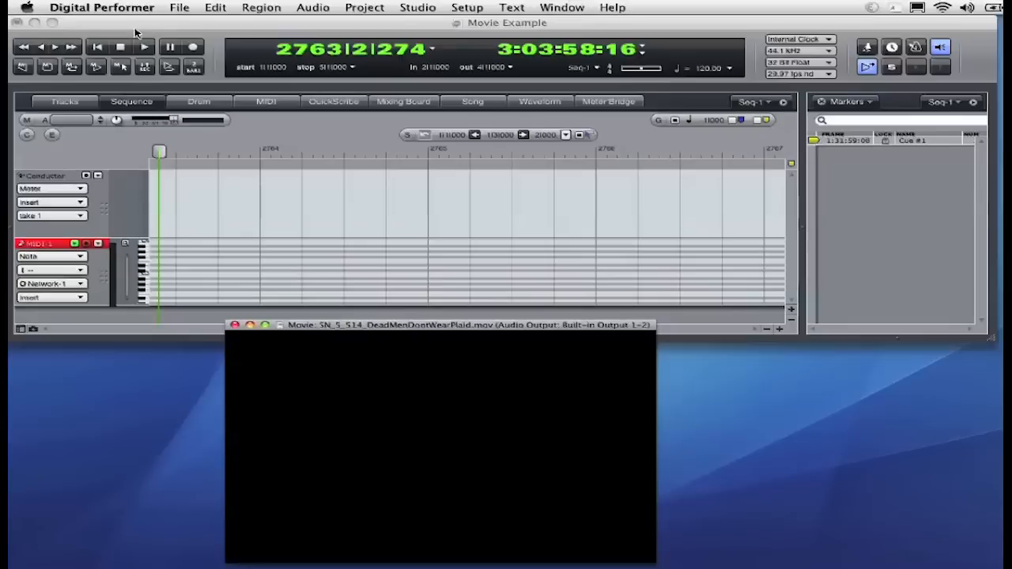
Rewind and locate the main counter to measure 0.
{"action": "left_click", "coordinate": [98, 47]}
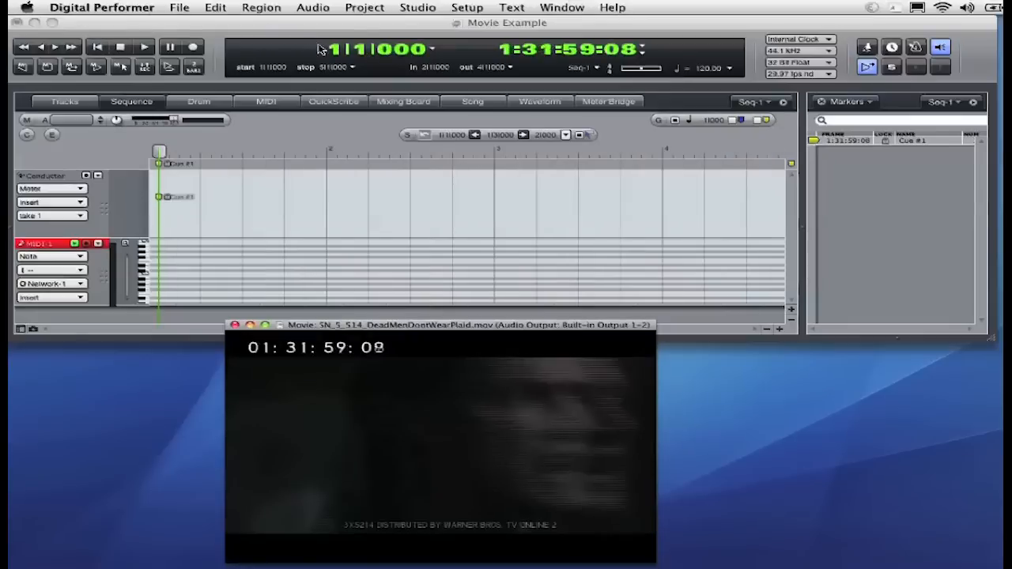
{"action": "mouse_move", "coordinate": [458, 403]}
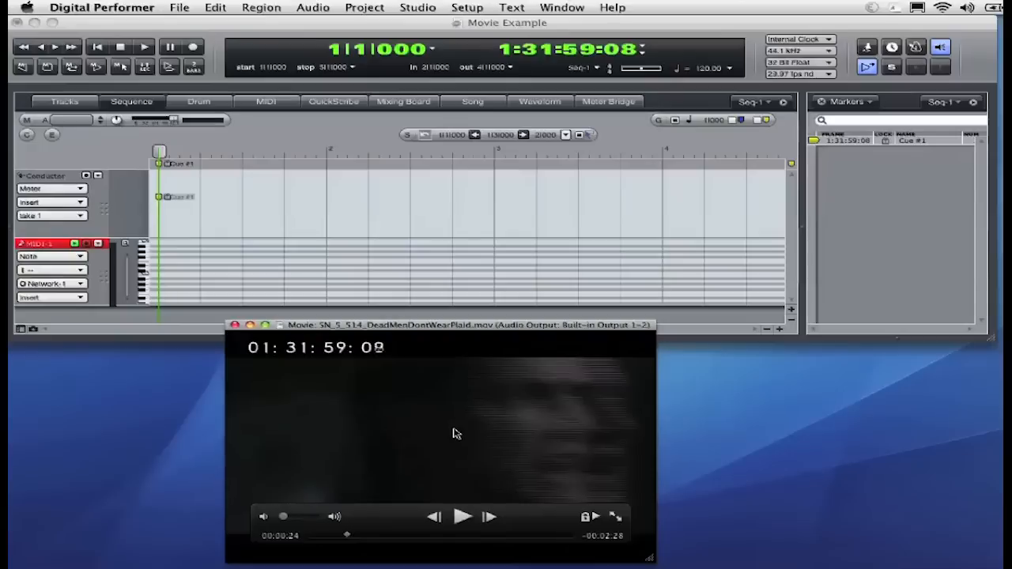
{"action": "left_click", "coordinate": [332, 53]}
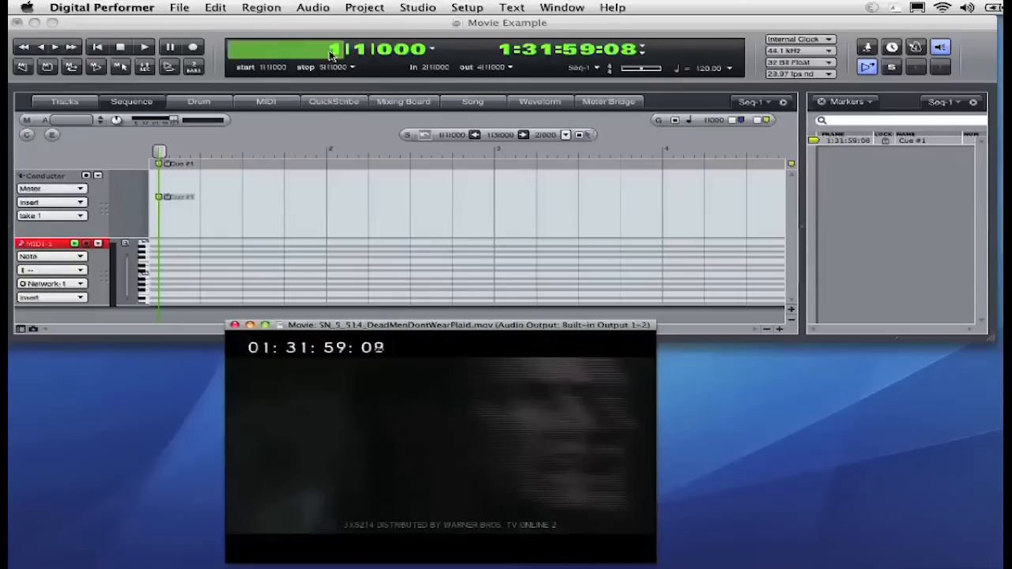
{"action": "type", "text": "0"}
{"action": "key", "text": "Return"}
Set the chunk start so measure 0 aligns with the current frame time.
{"action": "left_click", "coordinate": [583, 68]}
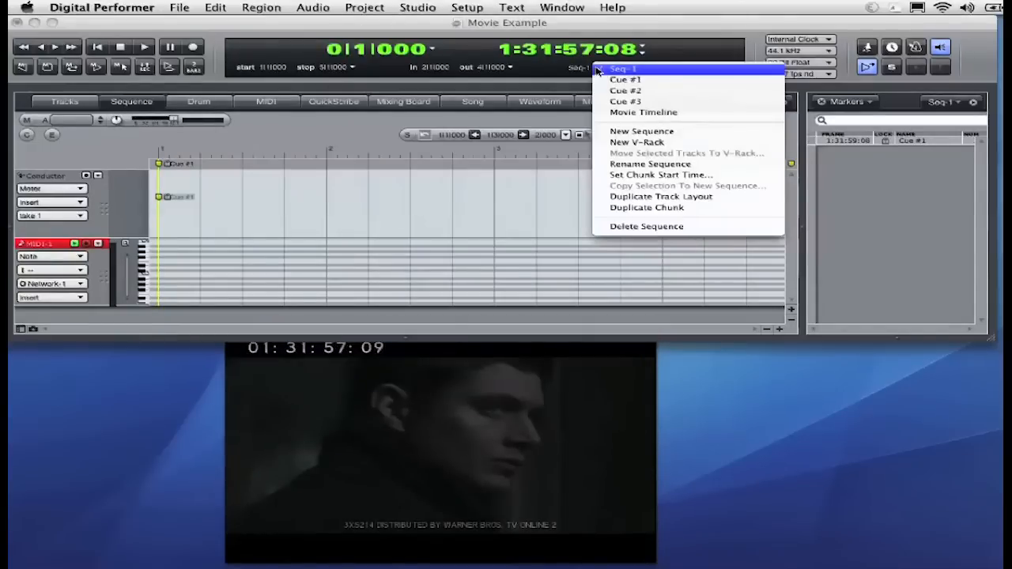
{"action": "left_click", "coordinate": [648, 175]}
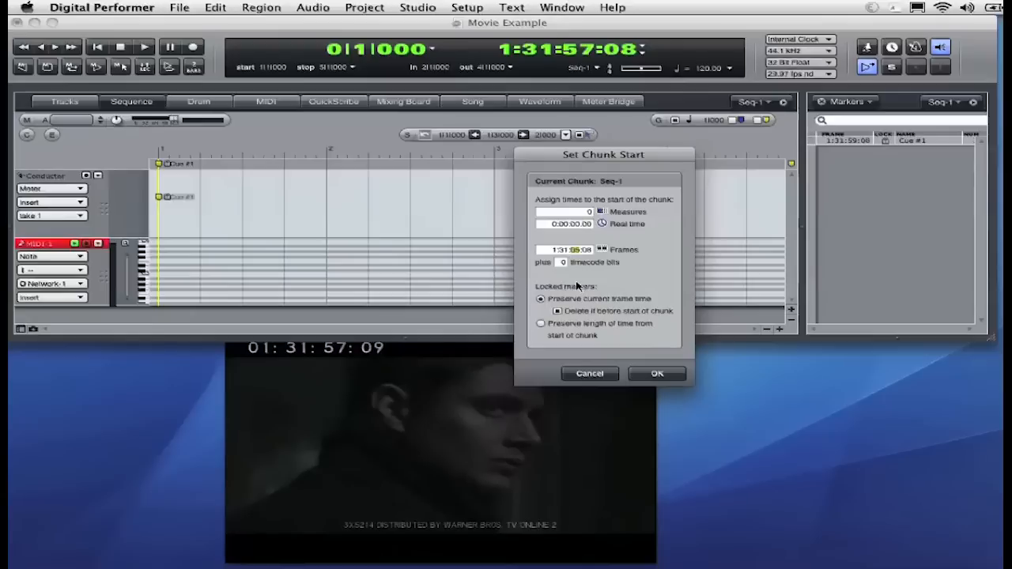
{"action": "left_click", "coordinate": [652, 373]}
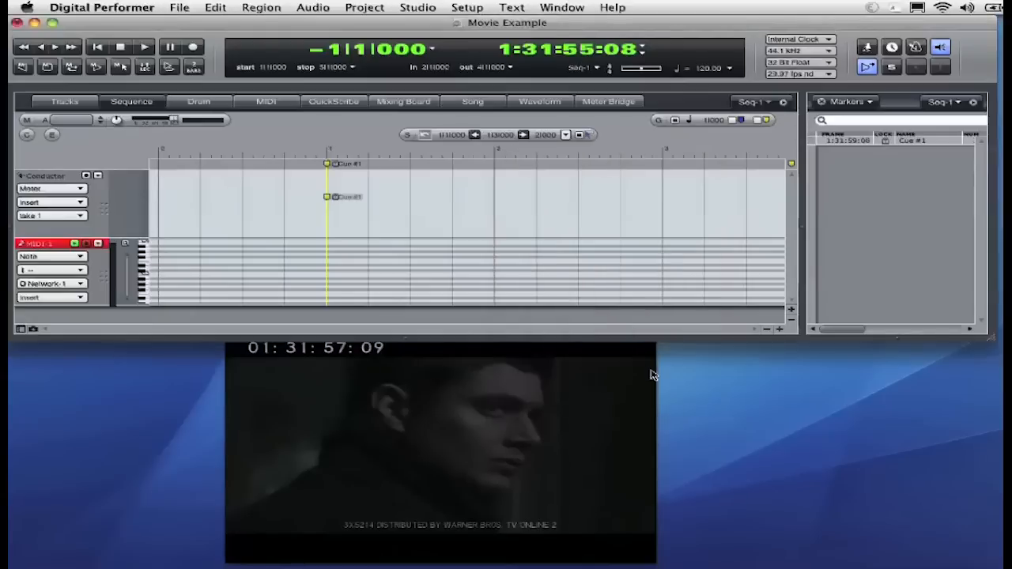
Play the sequence from its start with the movie and stop playback.
{"action": "left_click", "coordinate": [186, 152]}
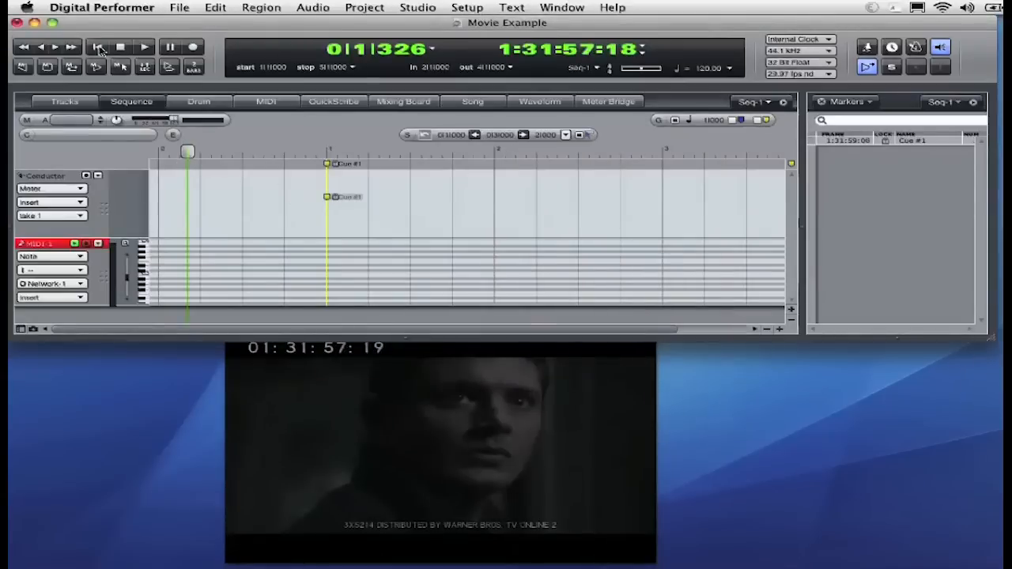
{"action": "left_click", "coordinate": [100, 50]}
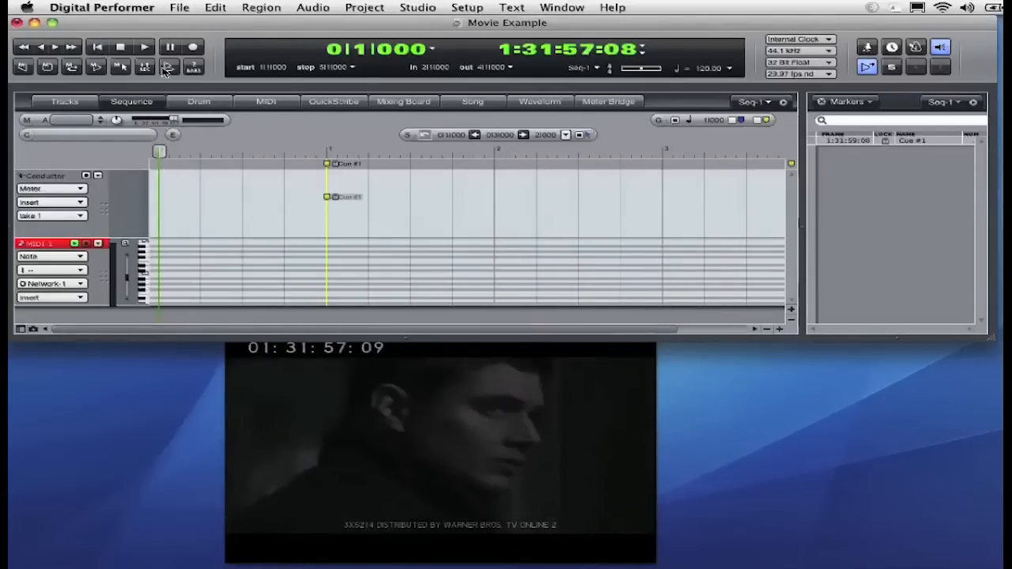
{"action": "left_click", "coordinate": [140, 48]}
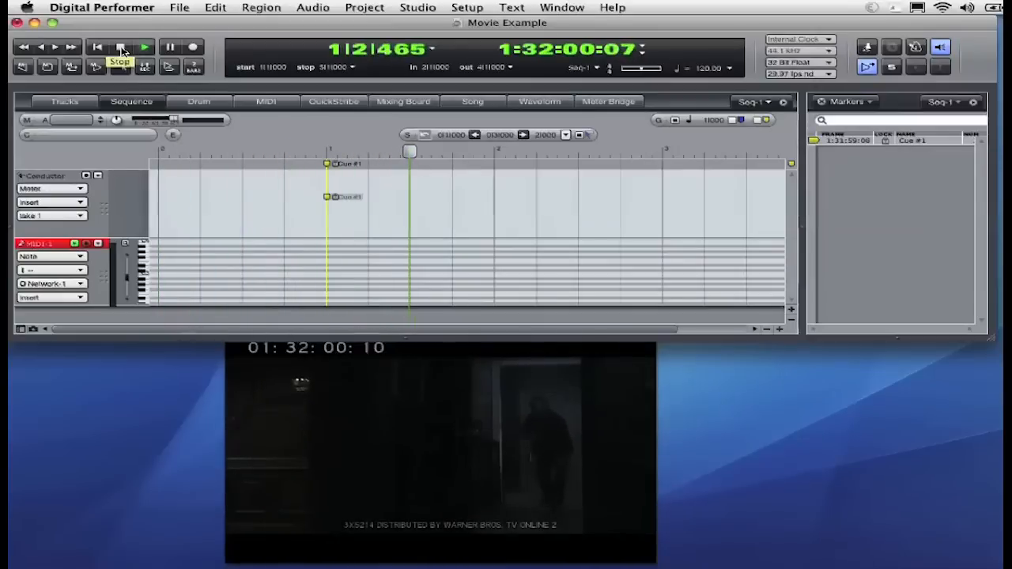
{"action": "left_click", "coordinate": [121, 49]}
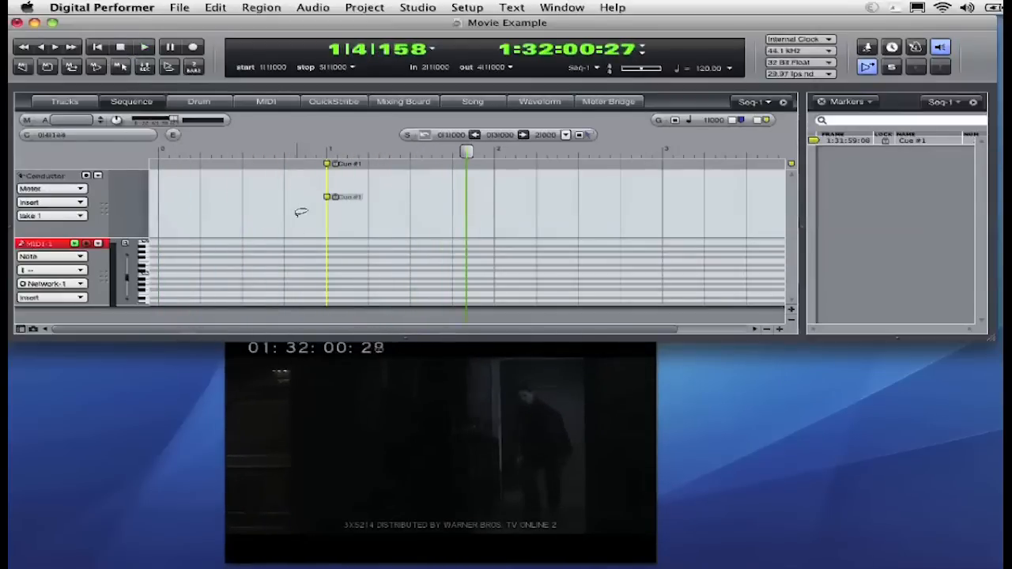
Switch the side panel to Chunks and activate the Cue #1 chunk.
{"action": "left_click", "coordinate": [845, 101]}
{"action": "left_click", "coordinate": [846, 117]}
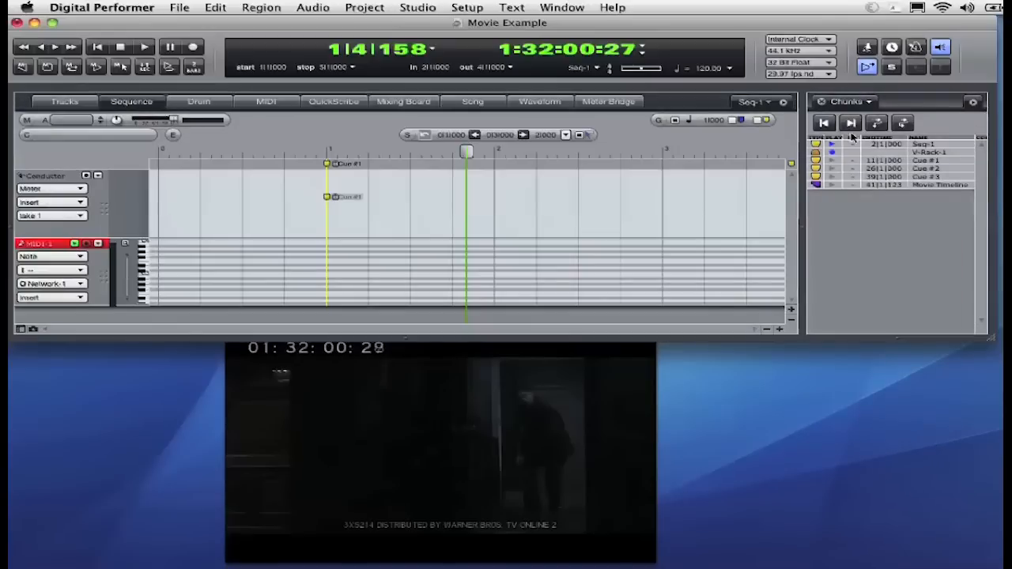
{"action": "left_click", "coordinate": [832, 162]}
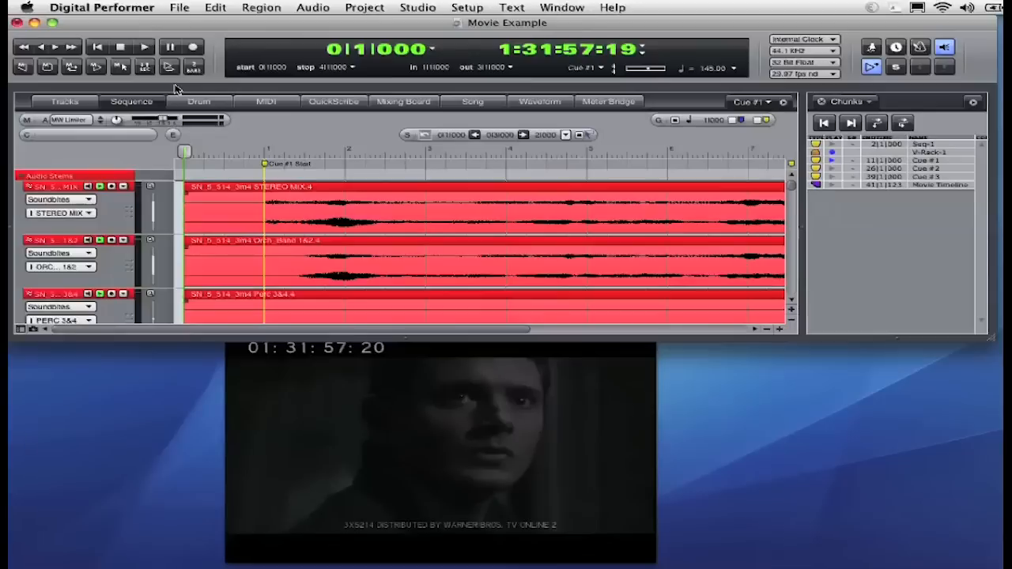
Play back the Cue #1 chunk against the movie and stop.
{"action": "left_click", "coordinate": [145, 47]}
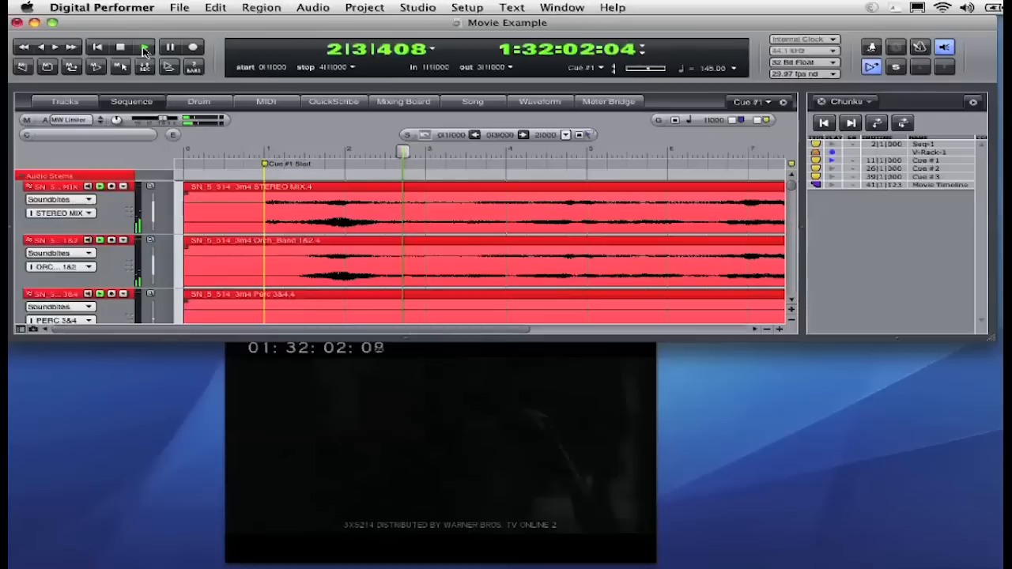
{"action": "left_click", "coordinate": [122, 48]}
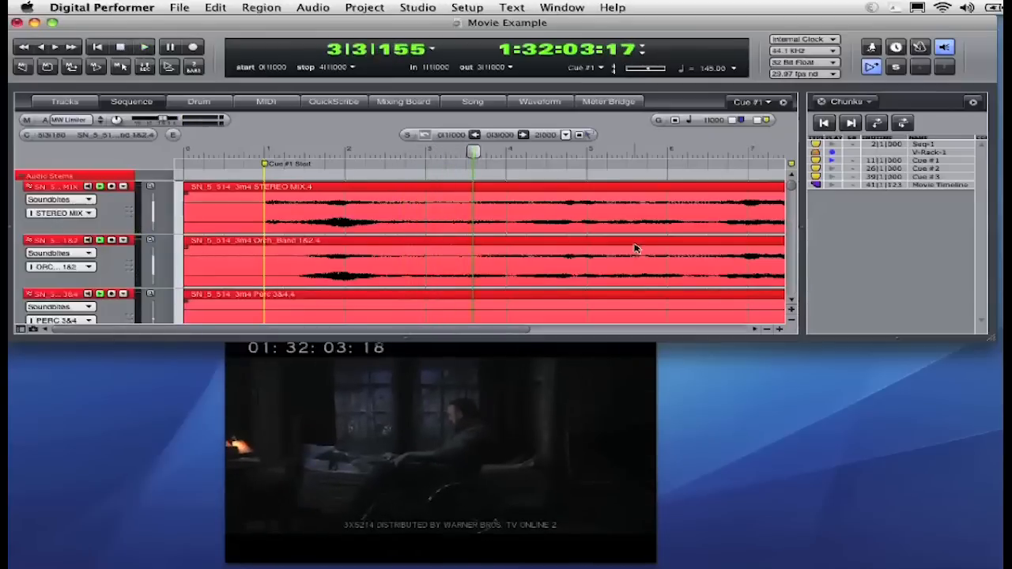
Scrub through the movie to check that the sequence position follows the movie time.
{"action": "left_click", "coordinate": [764, 328]}
{"action": "left_click", "coordinate": [765, 329]}
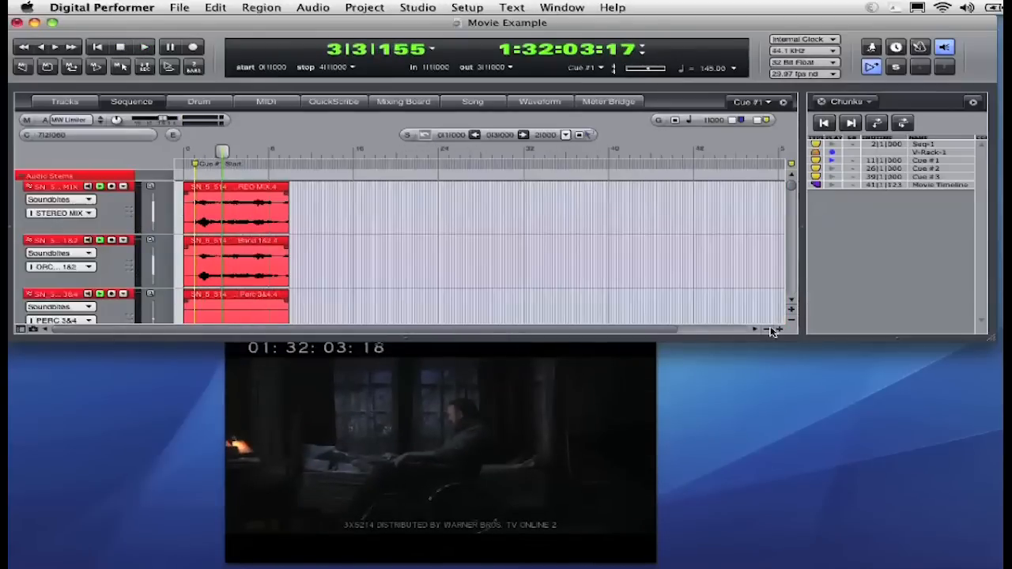
{"action": "left_click", "coordinate": [445, 479]}
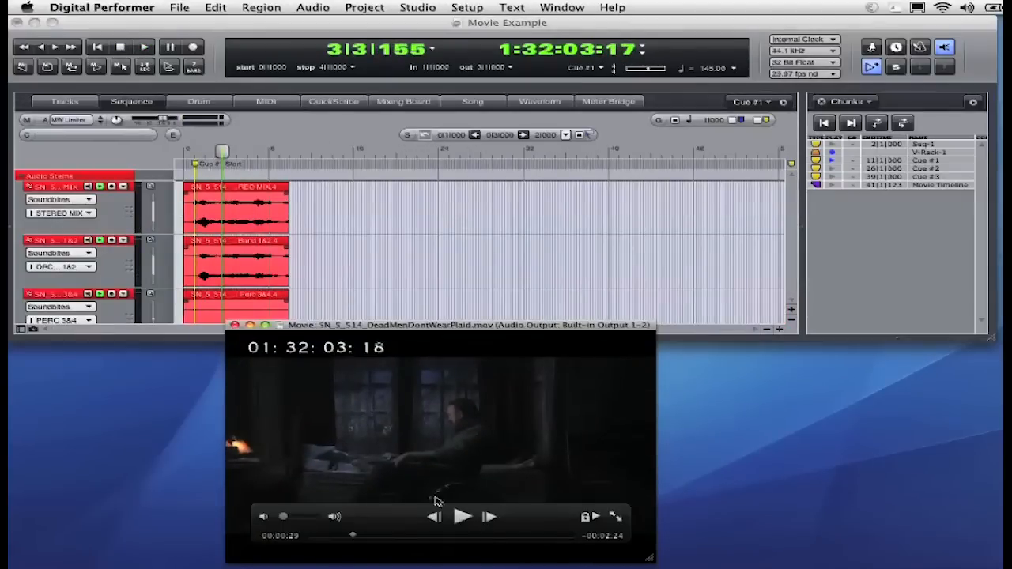
{"action": "left_click", "coordinate": [400, 537]}
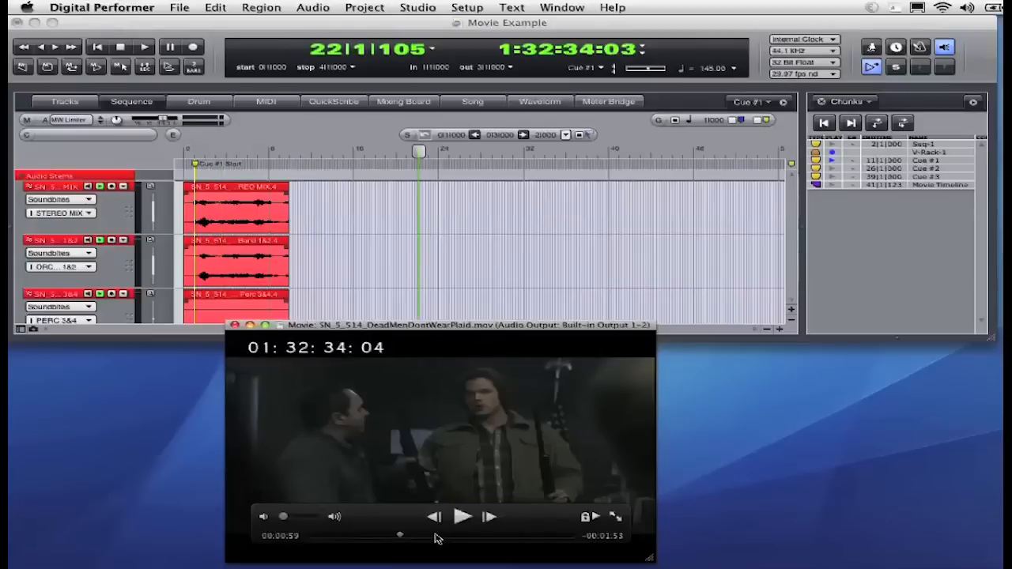
{"action": "left_click_drag", "start_coordinate": [437, 537], "coordinate": [525, 537]}
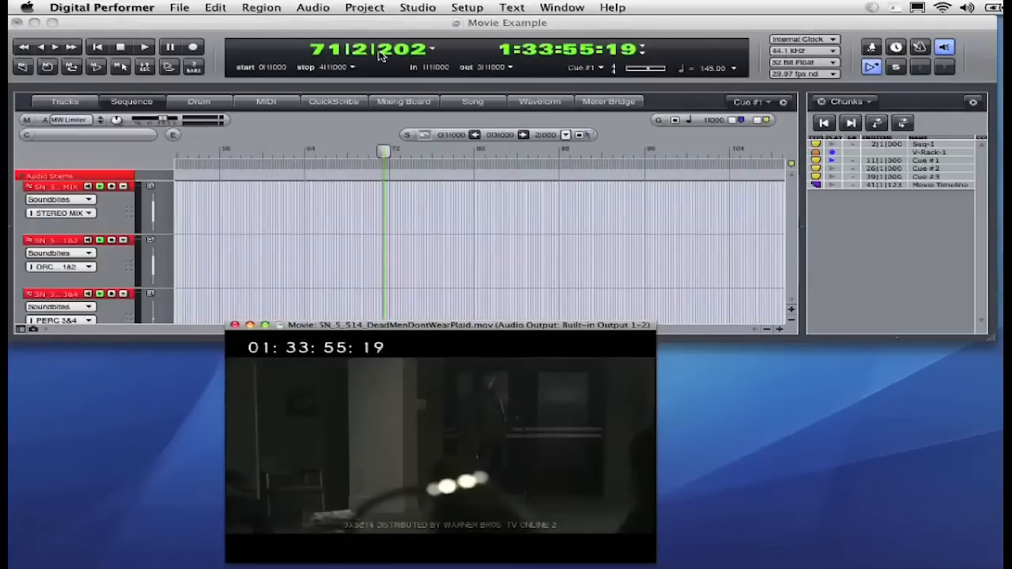
{"action": "mouse_move", "coordinate": [380, 433]}
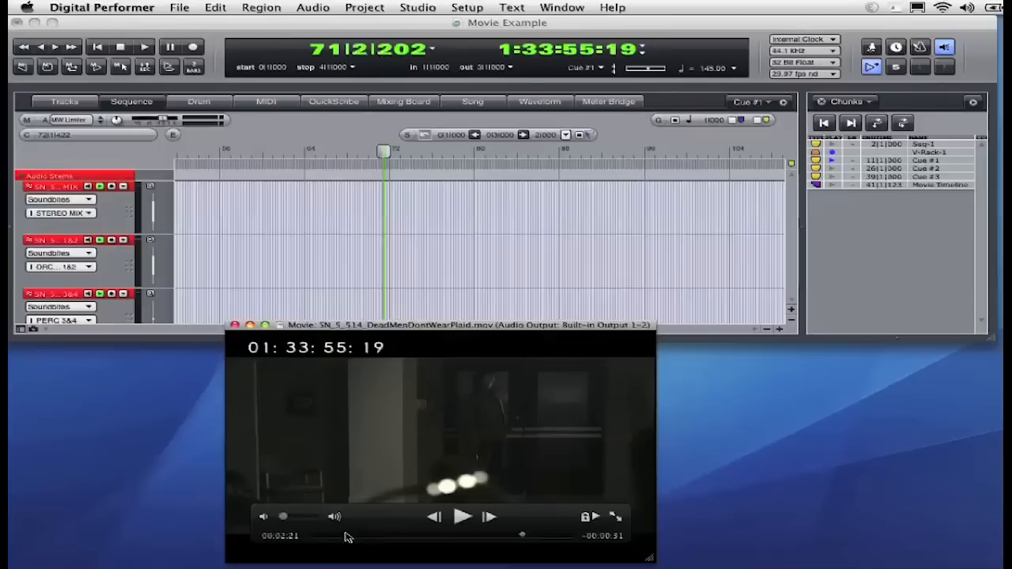
{"action": "left_click", "coordinate": [364, 536]}
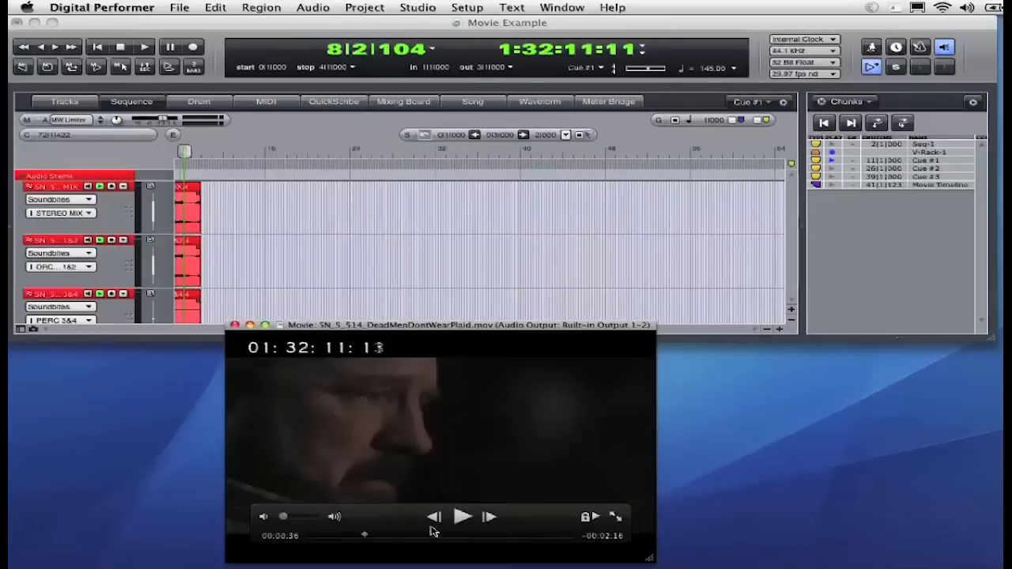
{"action": "left_click", "coordinate": [416, 536]}
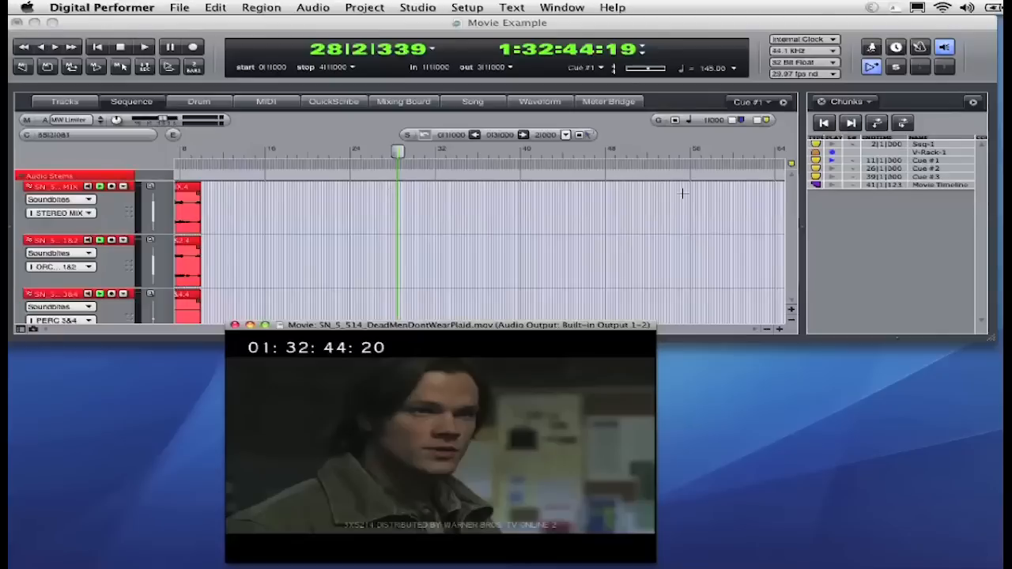
Activate the Cue #2 chunk in the Chunks list and select it.
{"action": "left_click", "coordinate": [832, 168]}
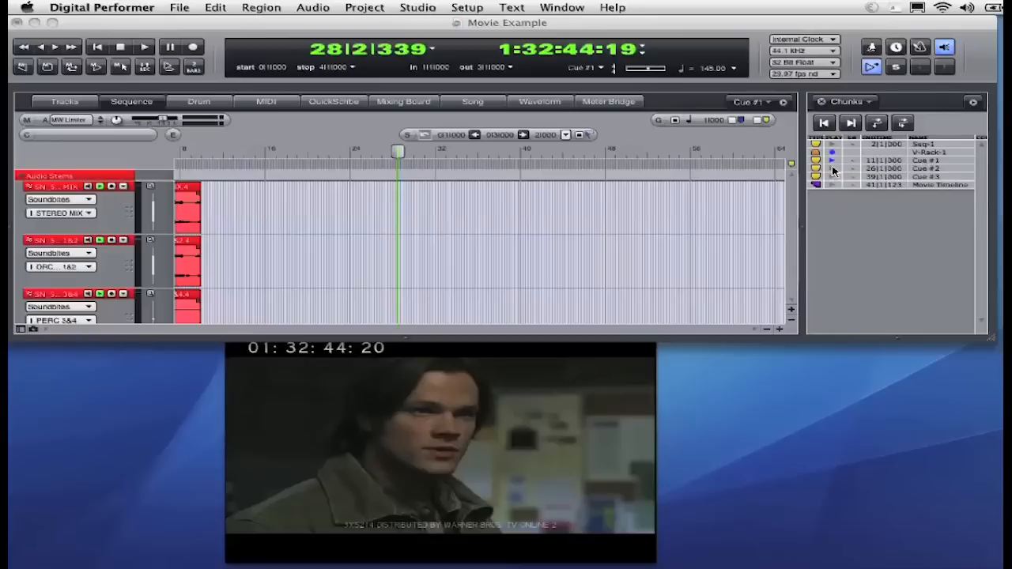
{"action": "left_click", "coordinate": [832, 169]}
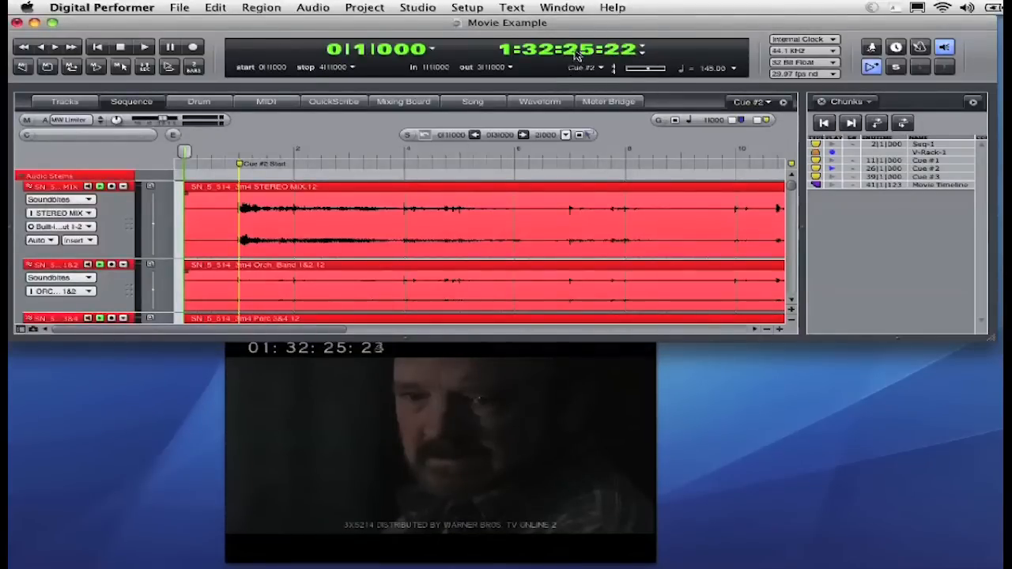
{"action": "left_click", "coordinate": [931, 170]}
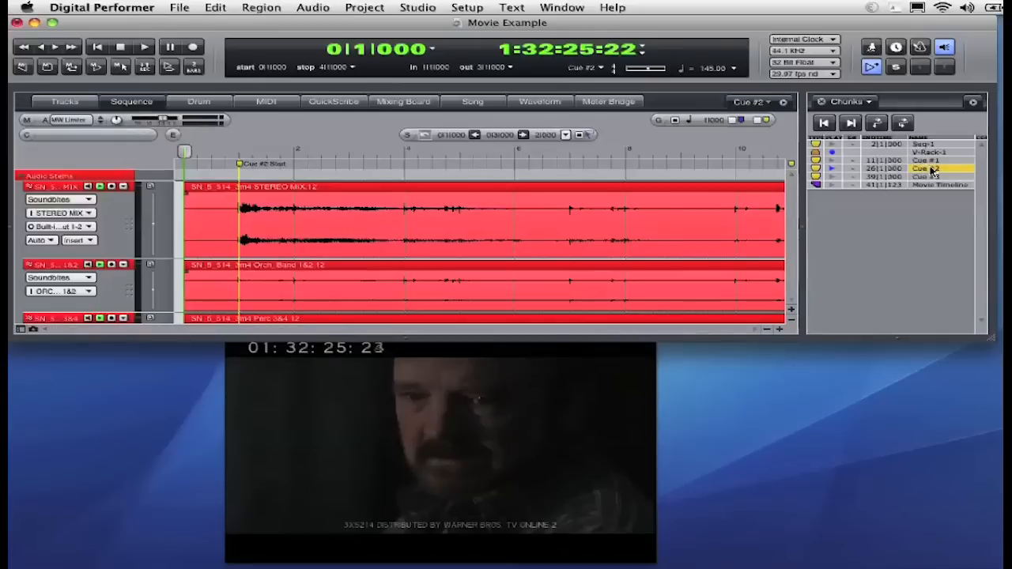
{"action": "left_click", "coordinate": [602, 68]}
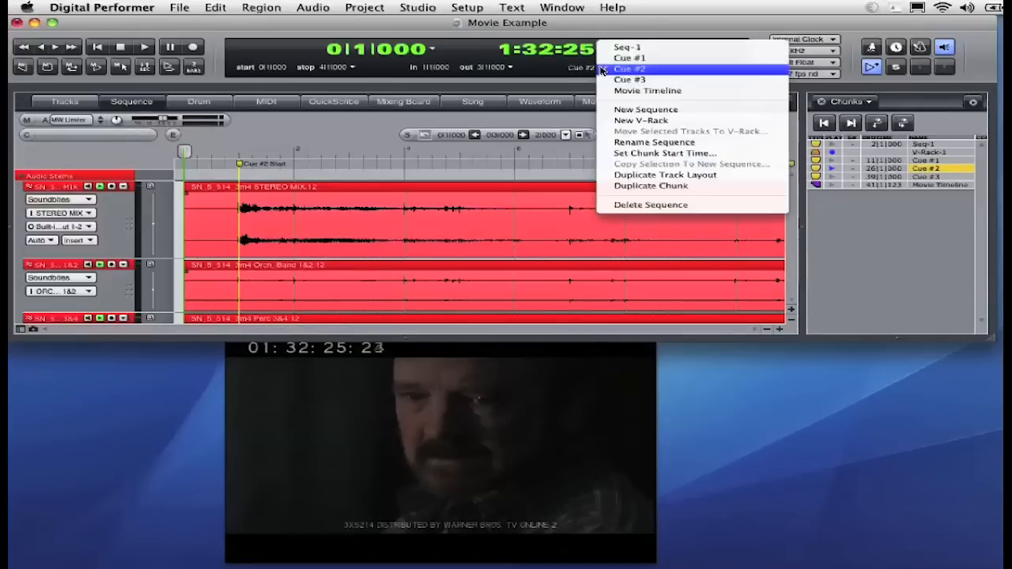
{"action": "left_click", "coordinate": [637, 153]}
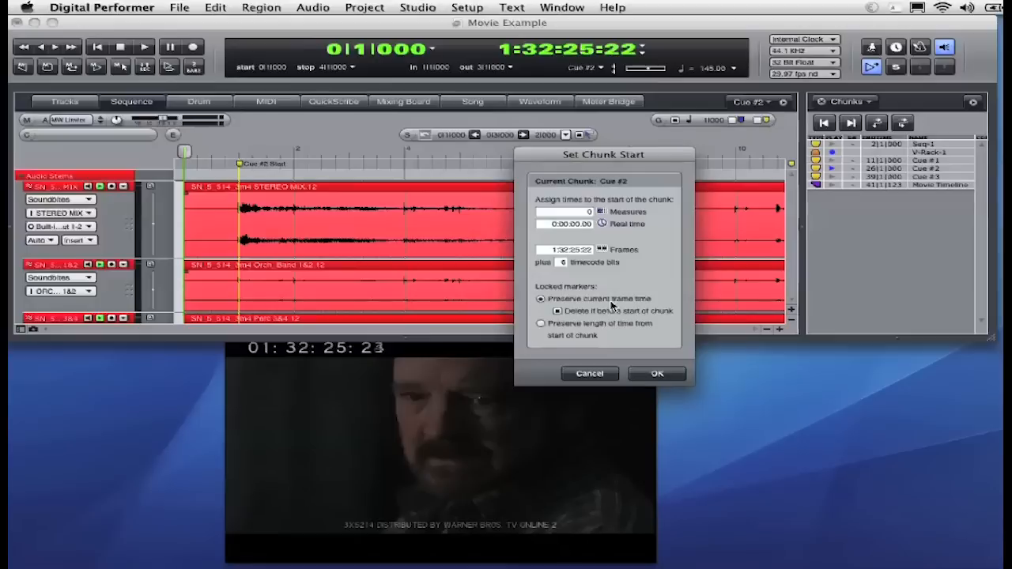
{"action": "left_click", "coordinate": [601, 374]}
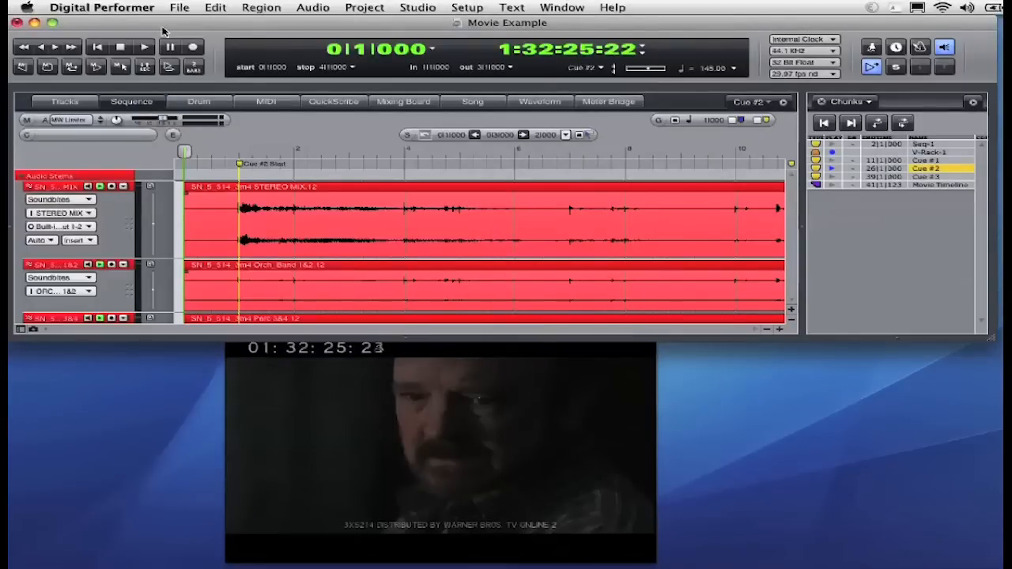
Play back the Cue #2 chunk against the movie and stop.
{"action": "left_click", "coordinate": [143, 47]}
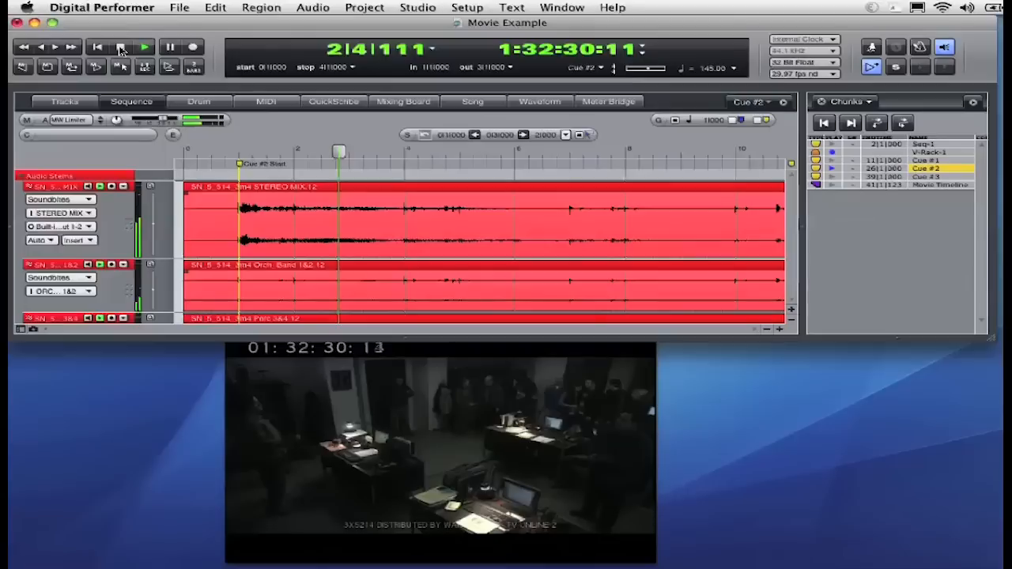
{"action": "left_click", "coordinate": [120, 47]}
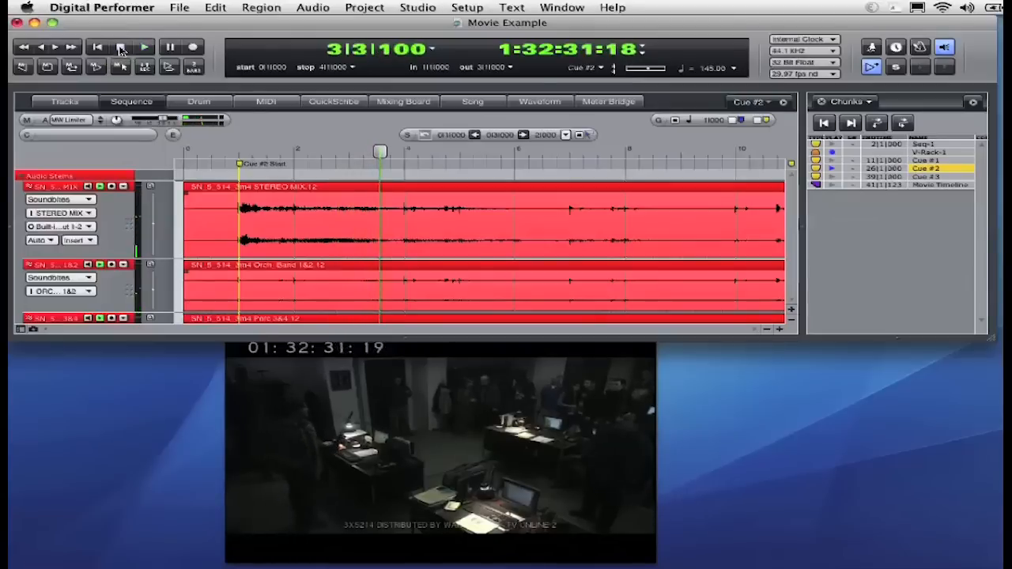
Activate the Cue #3 chunk and play it back against the movie, then stop.
{"action": "left_click", "coordinate": [831, 177]}
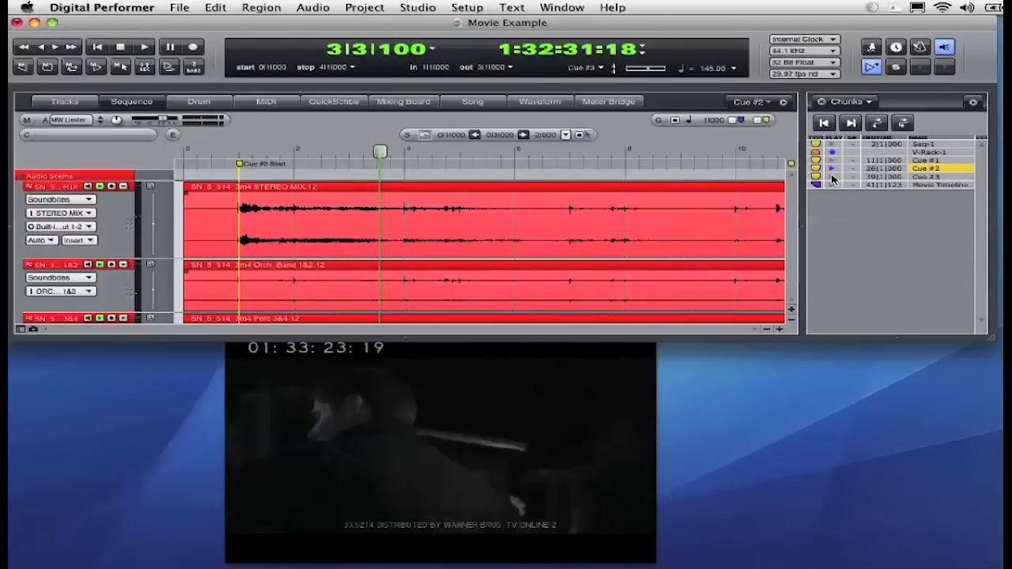
{"action": "left_click", "coordinate": [145, 48]}
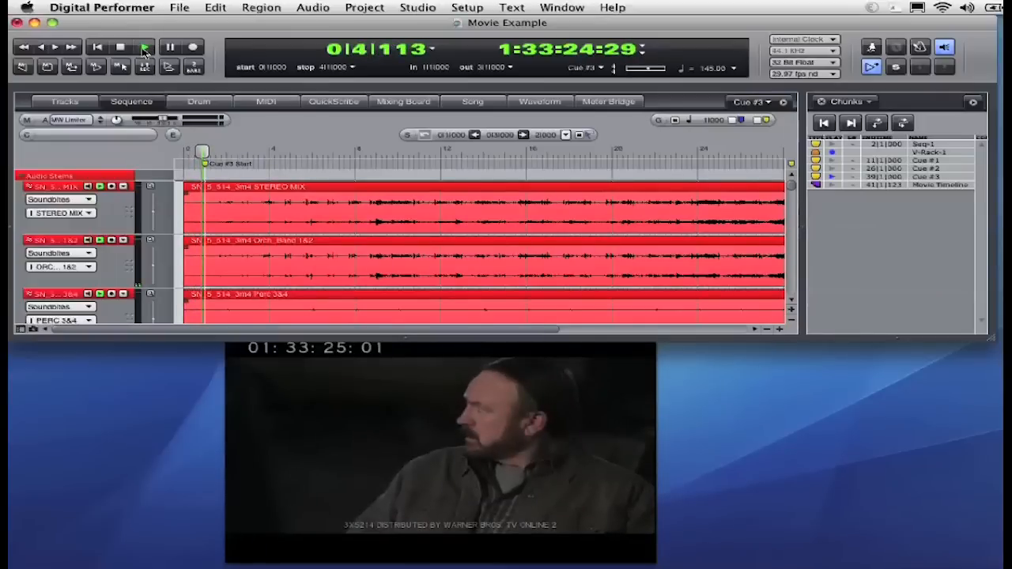
{"action": "left_click", "coordinate": [144, 48]}
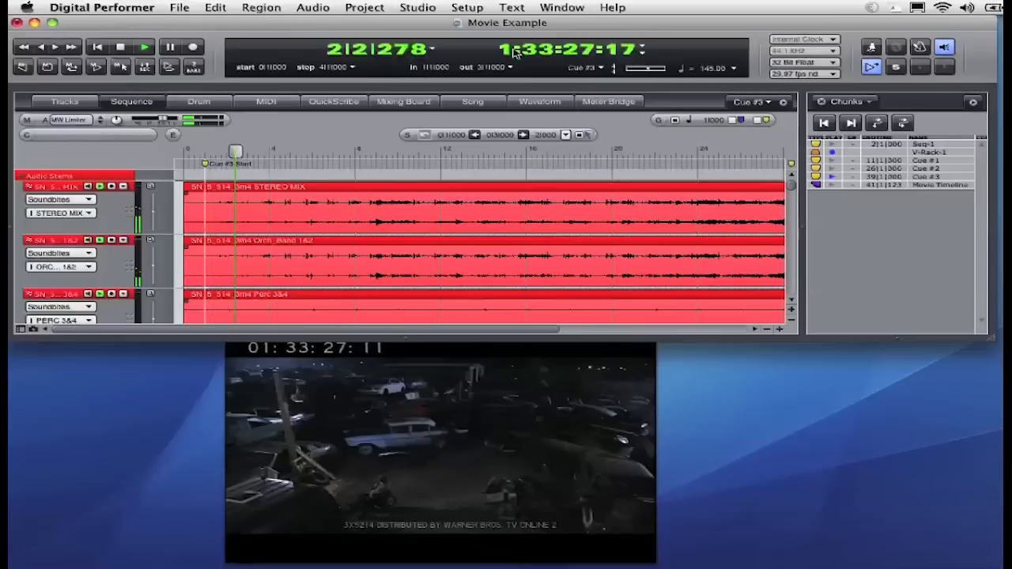
{"action": "left_click", "coordinate": [120, 47]}
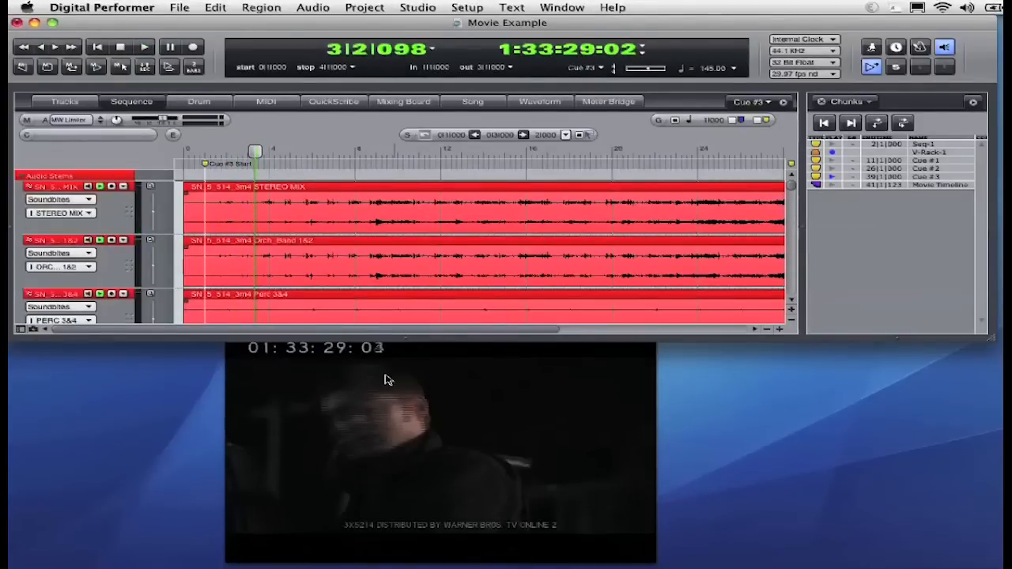
Switch to the Song window and insert a column at frame 1:33:23:18.
{"action": "left_click", "coordinate": [474, 102]}
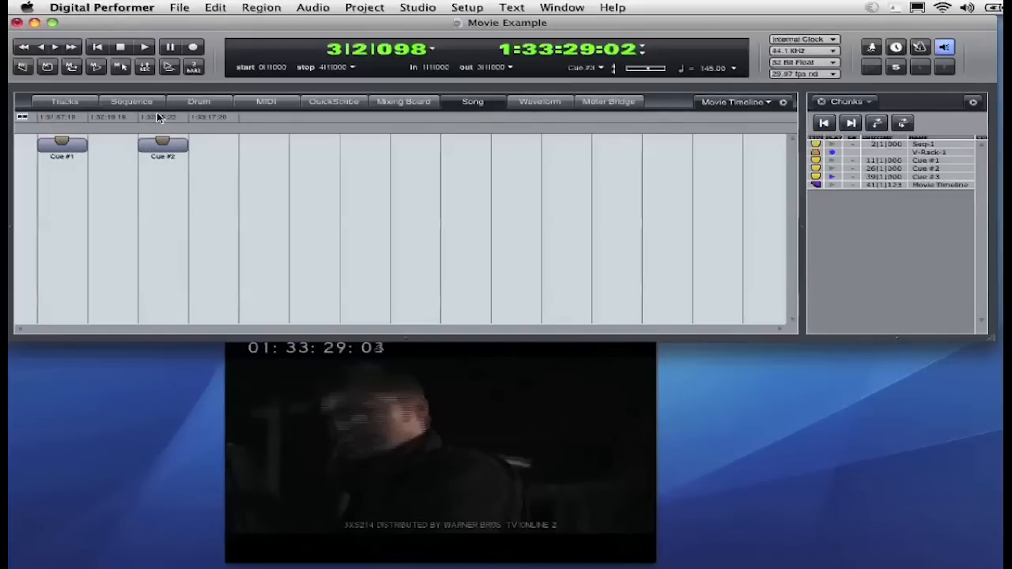
{"action": "key", "text": "Return"}
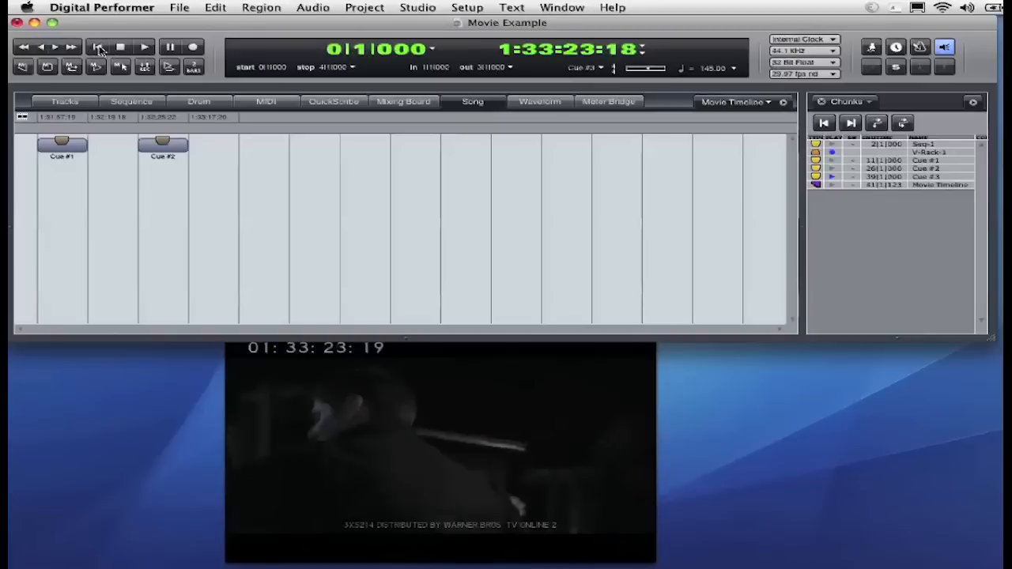
{"action": "left_click", "coordinate": [783, 102]}
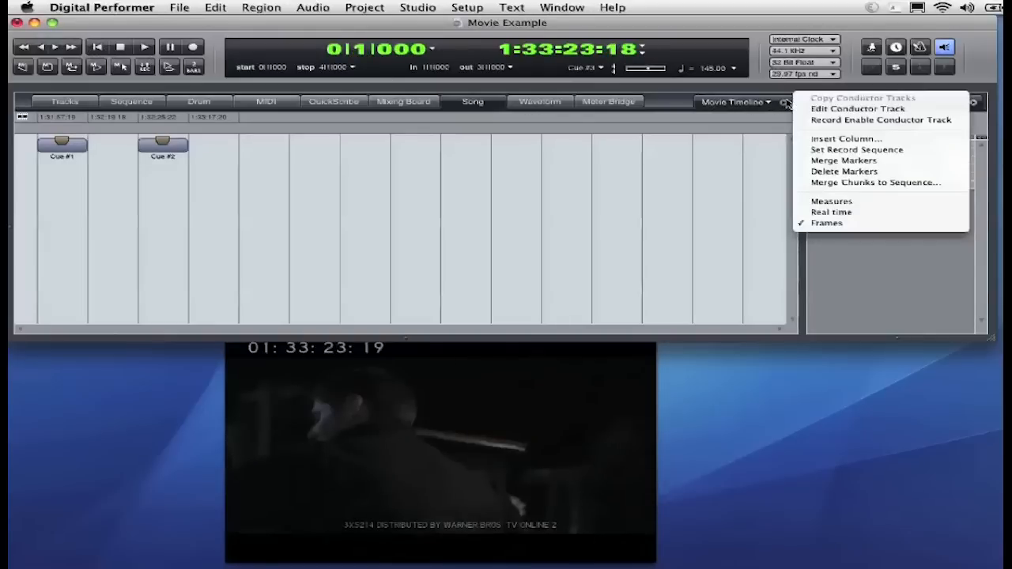
{"action": "left_click", "coordinate": [814, 140]}
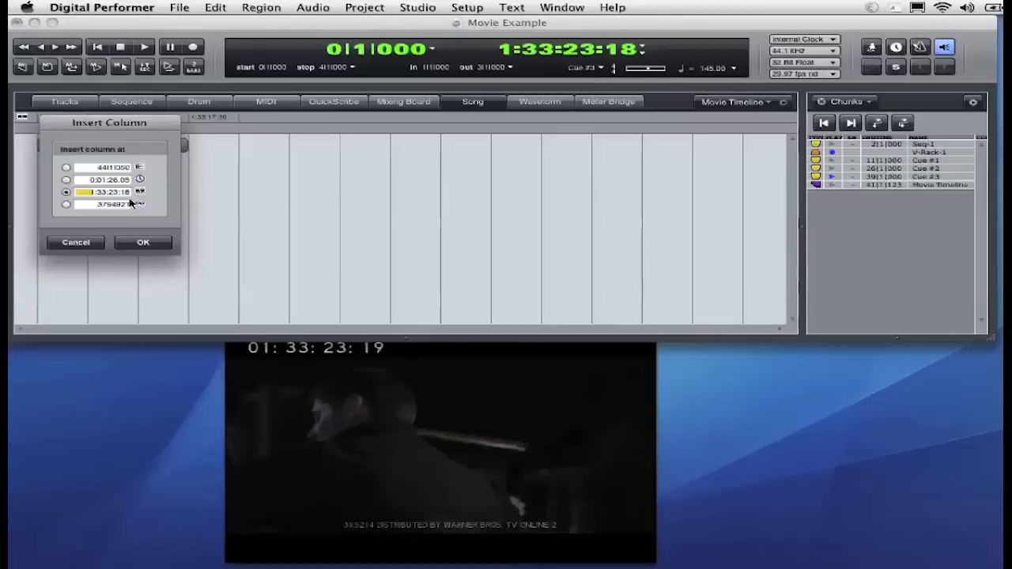
{"action": "left_click", "coordinate": [141, 243]}
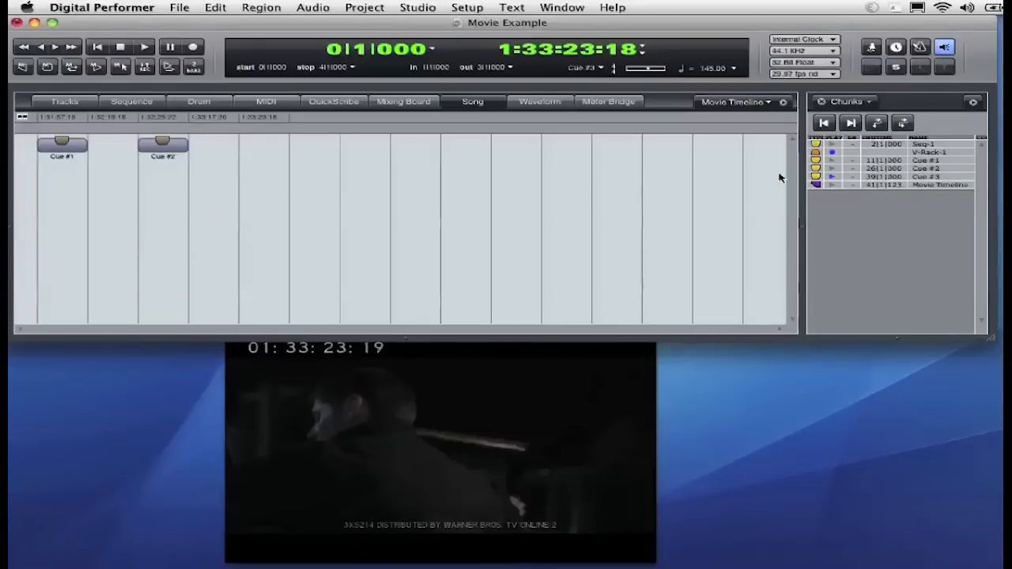
Place the Cue #3 chunk into the new song column.
{"action": "left_click_drag", "start_coordinate": [817, 180], "coordinate": [267, 150]}
{"action": "left_click_drag", "start_coordinate": [353, 172], "coordinate": [54, 149]}
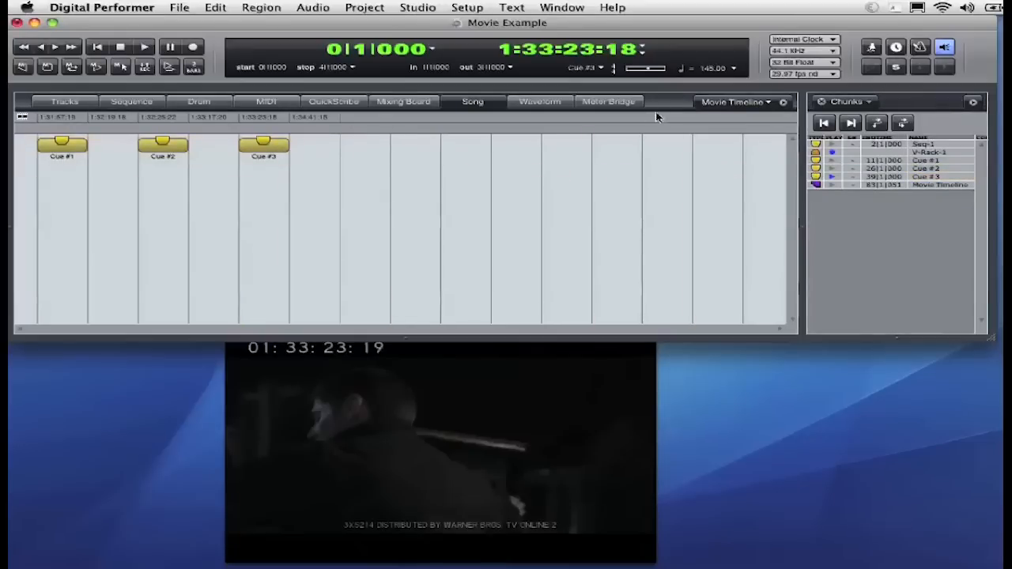
Copy conductor tracks and merge markers for the song's chunks.
{"action": "left_click", "coordinate": [782, 102]}
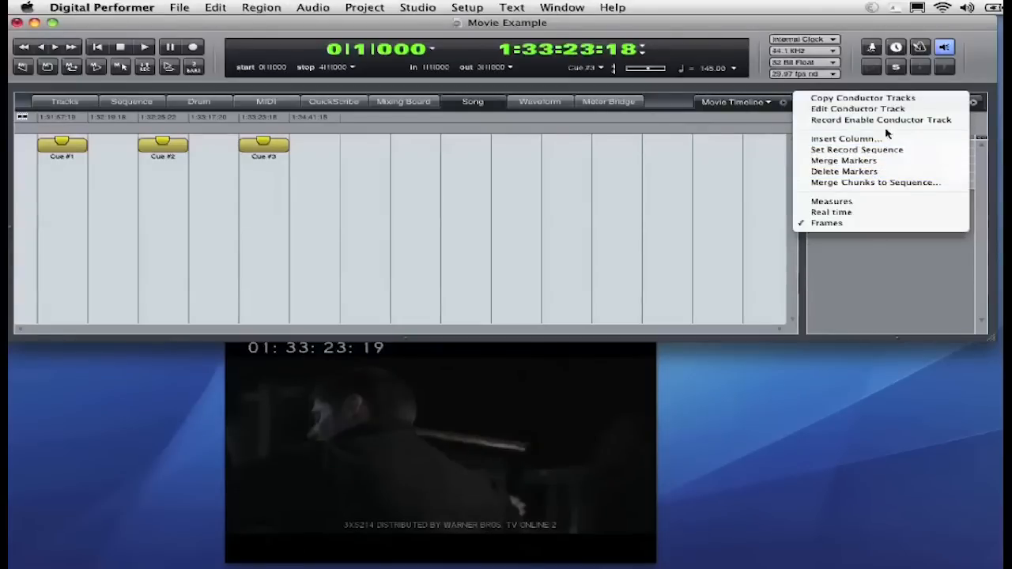
{"action": "left_click", "coordinate": [876, 99]}
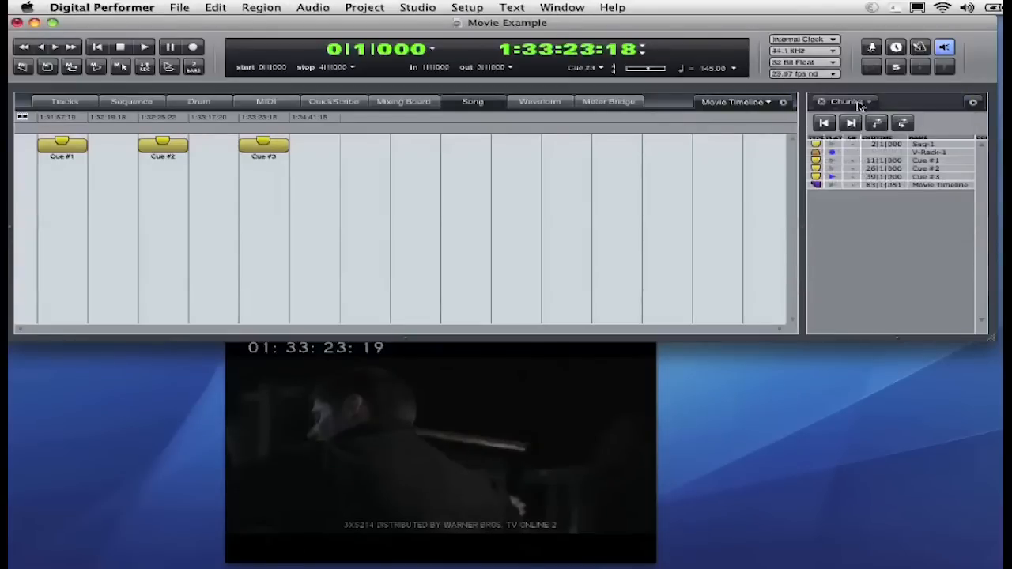
{"action": "left_click", "coordinate": [784, 102]}
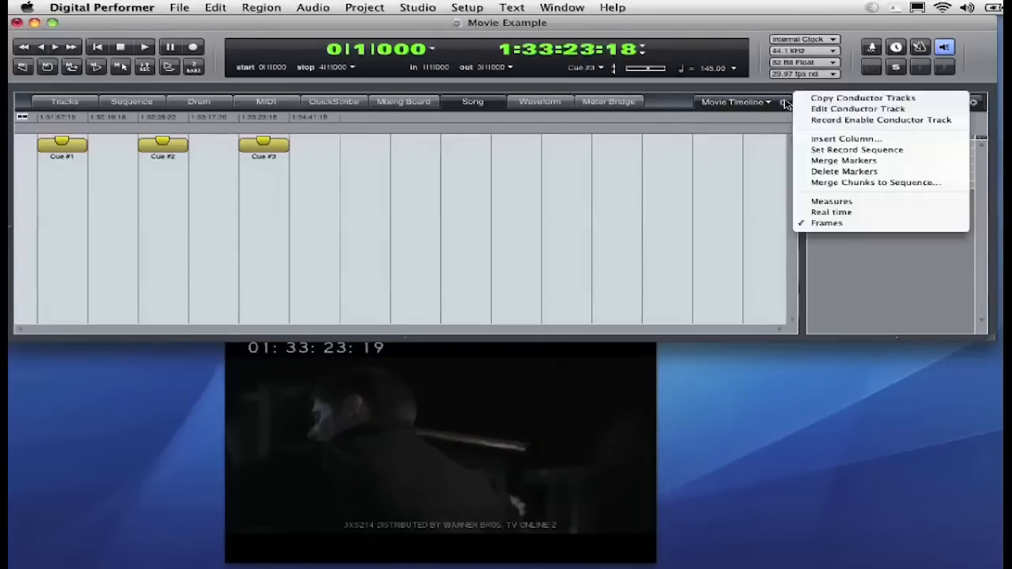
{"action": "left_click", "coordinate": [908, 164]}
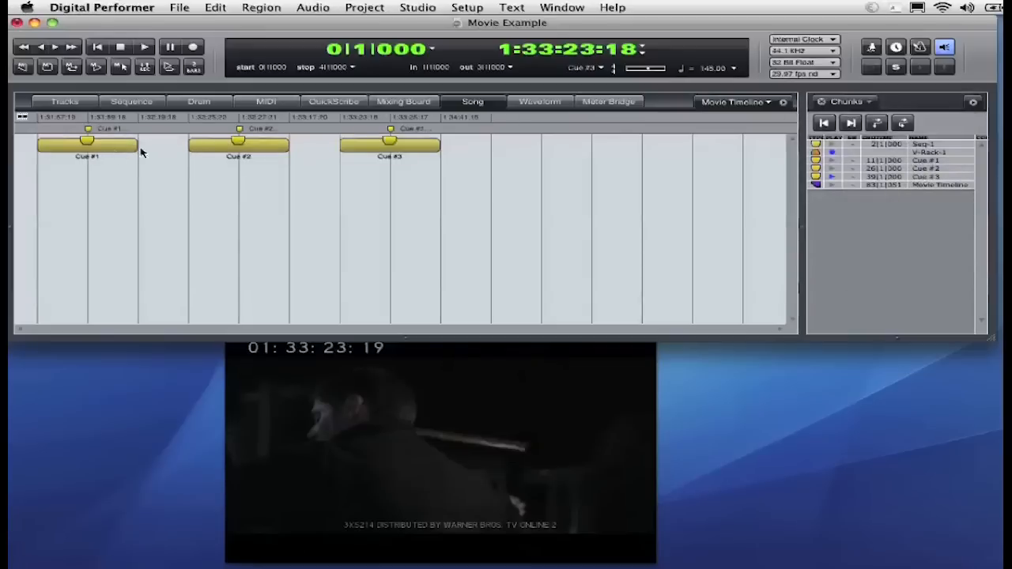
Select all song chunks and merge them into a new sequence, merging tracks with identical names.
{"action": "left_click_drag", "start_coordinate": [485, 181], "coordinate": [9, 132]}
{"action": "left_click", "coordinate": [782, 102]}
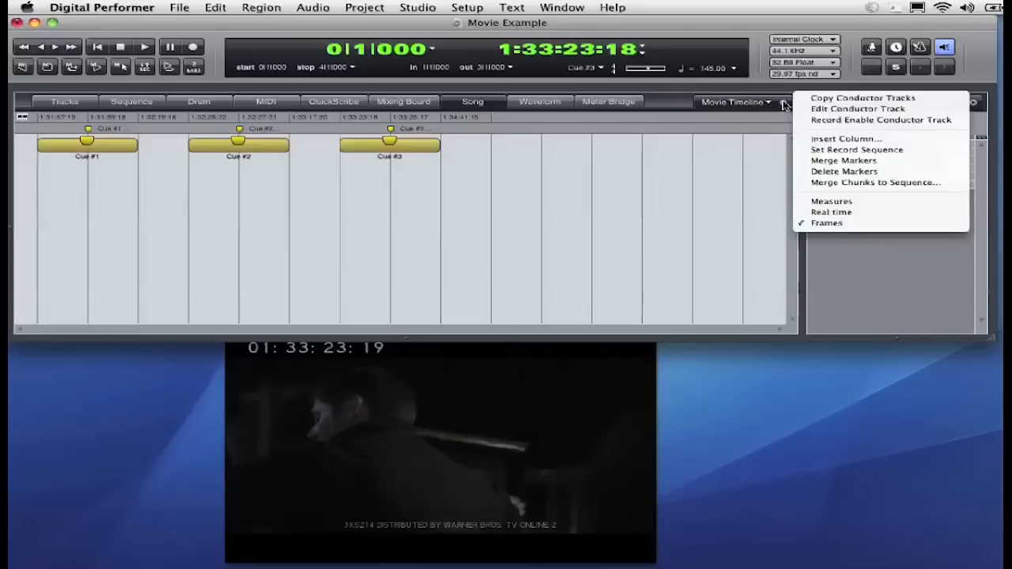
{"action": "left_click", "coordinate": [863, 182]}
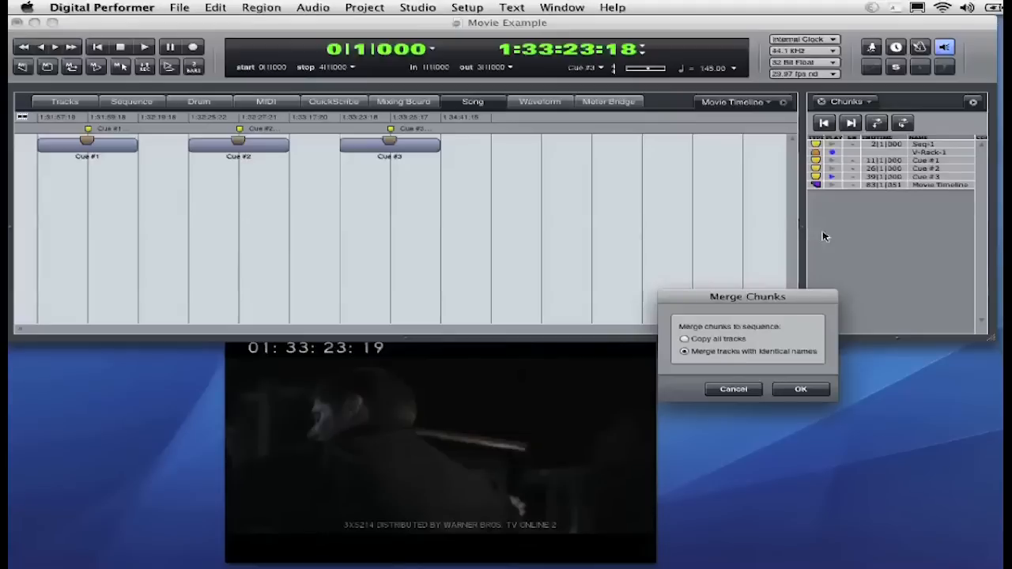
{"action": "left_click", "coordinate": [796, 390]}
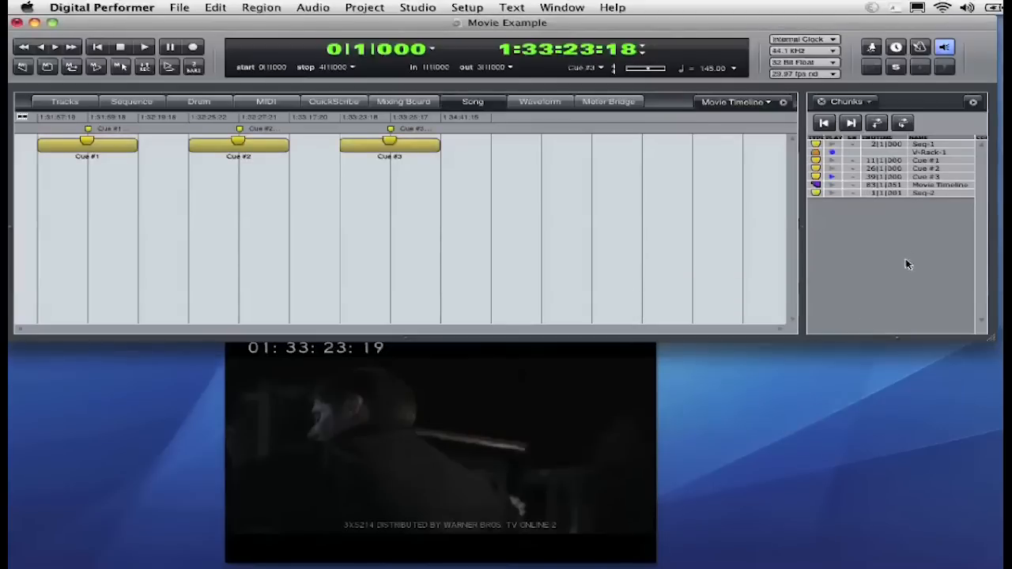
Select the Seq-2 chunk and open Set Chunk Start to assign its start time in frames.
{"action": "left_click", "coordinate": [930, 196]}
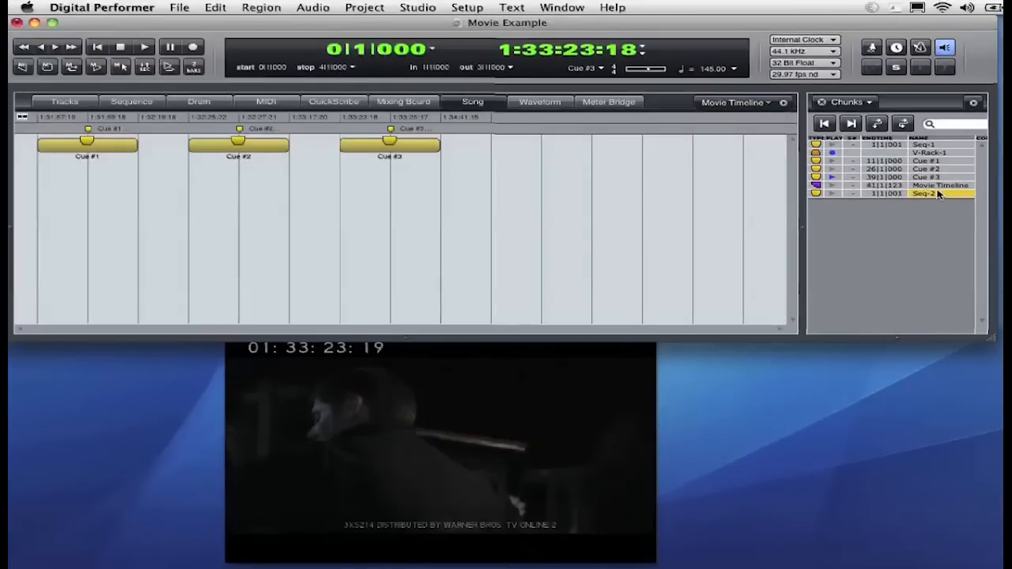
{"action": "left_click", "coordinate": [599, 70]}
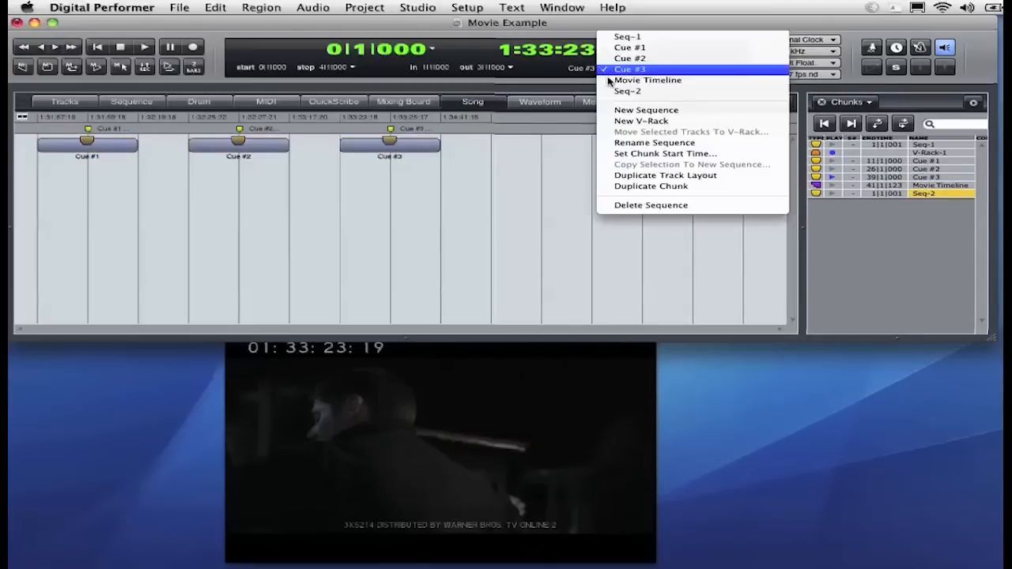
{"action": "left_click", "coordinate": [664, 154]}
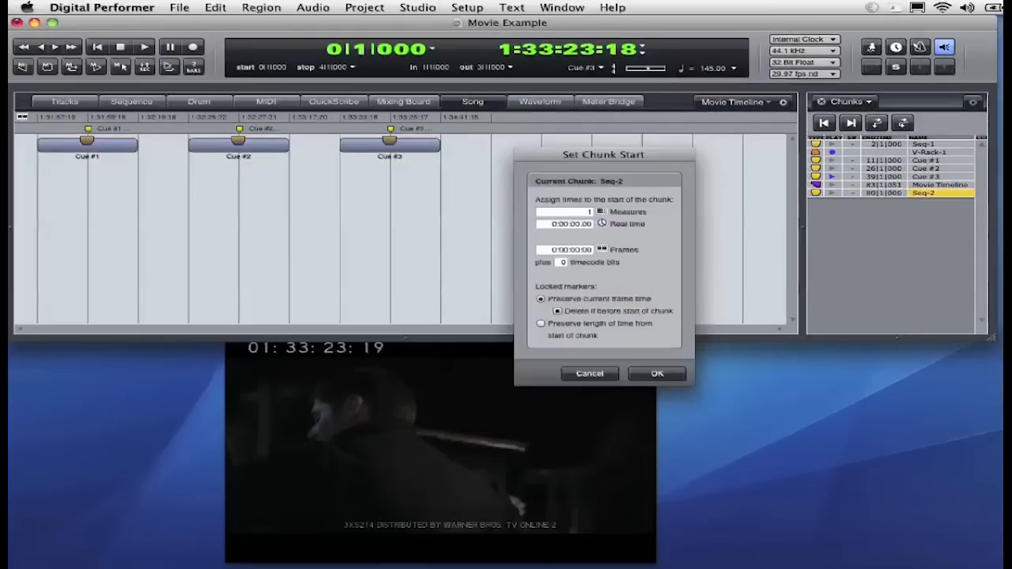
{"action": "left_click", "coordinate": [547, 250]}
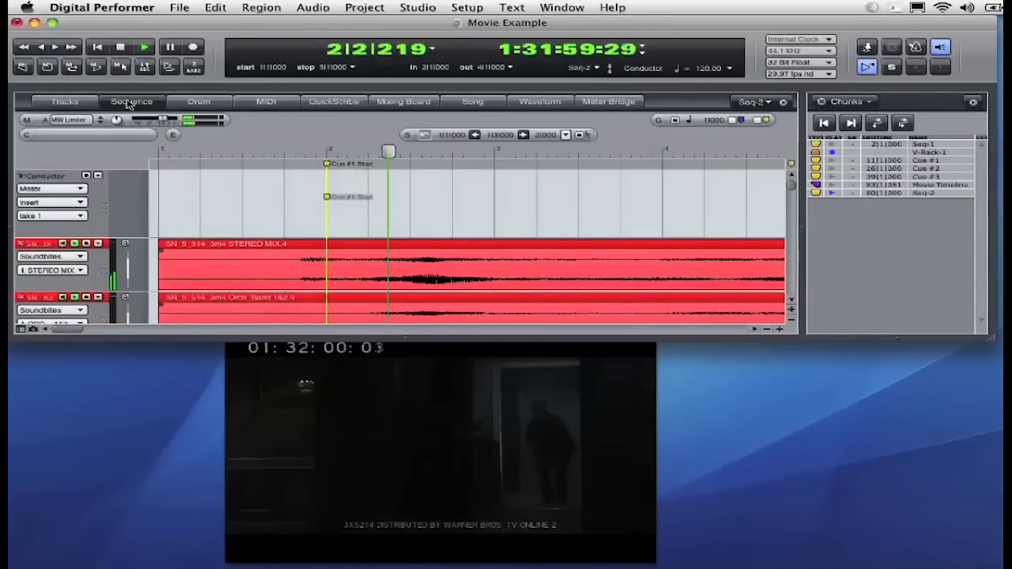
Play the merged Seq-2 sequence and switch the sidebar to the Markers list.
{"action": "key", "text": "space"}
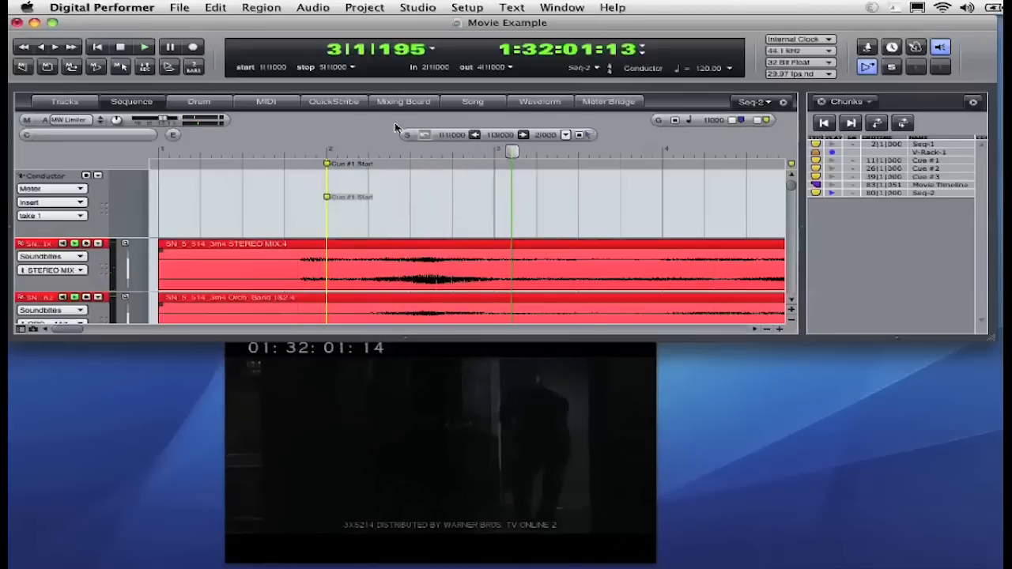
{"action": "left_click", "coordinate": [849, 104]}
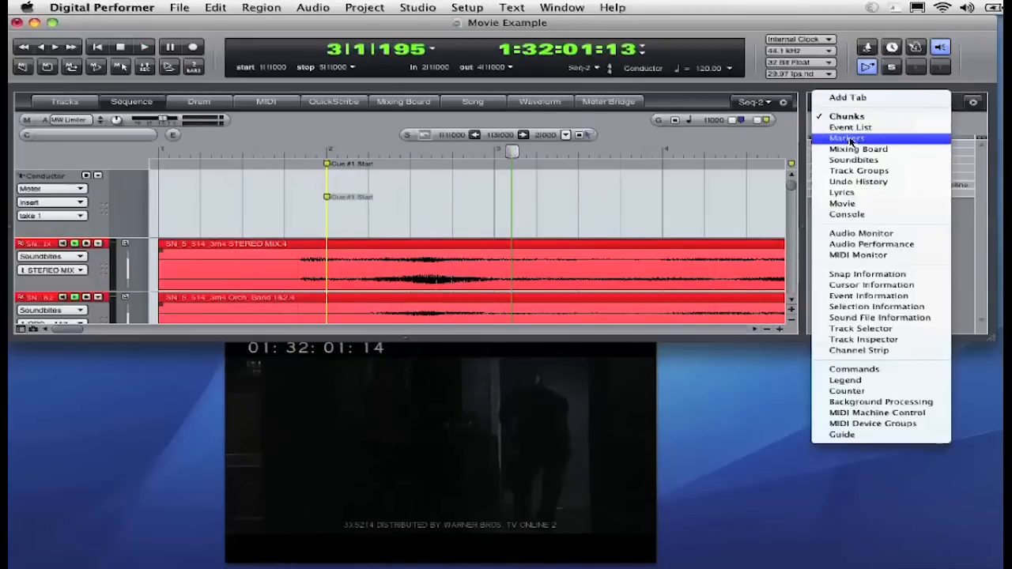
{"action": "left_click", "coordinate": [847, 139]}
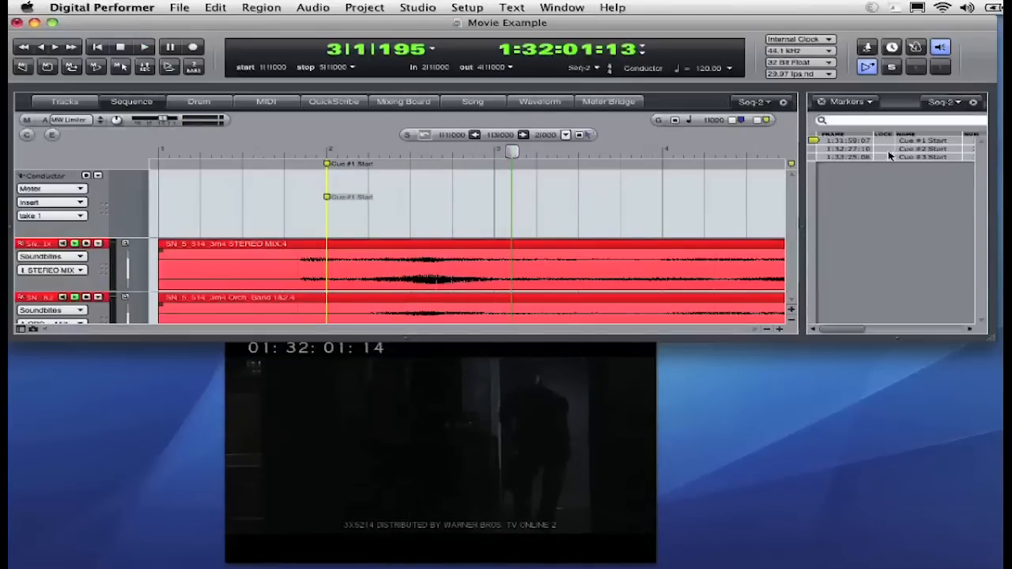
Jump to the Cue #2 Start marker, zoom the sequence out and play from that point.
{"action": "left_click", "coordinate": [814, 149]}
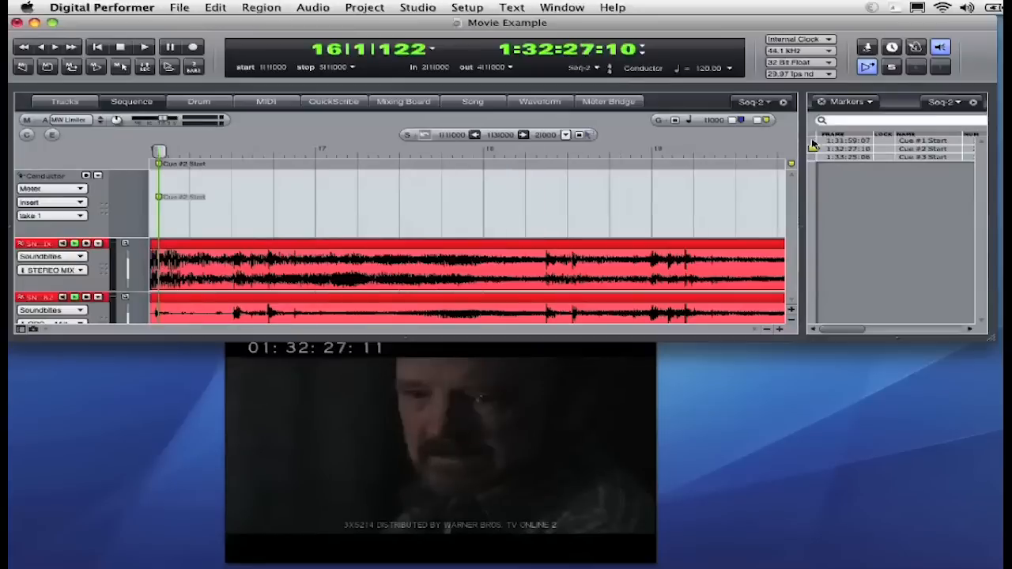
{"action": "left_click", "coordinate": [766, 328]}
{"action": "left_click", "coordinate": [766, 329]}
{"action": "left_click", "coordinate": [766, 329]}
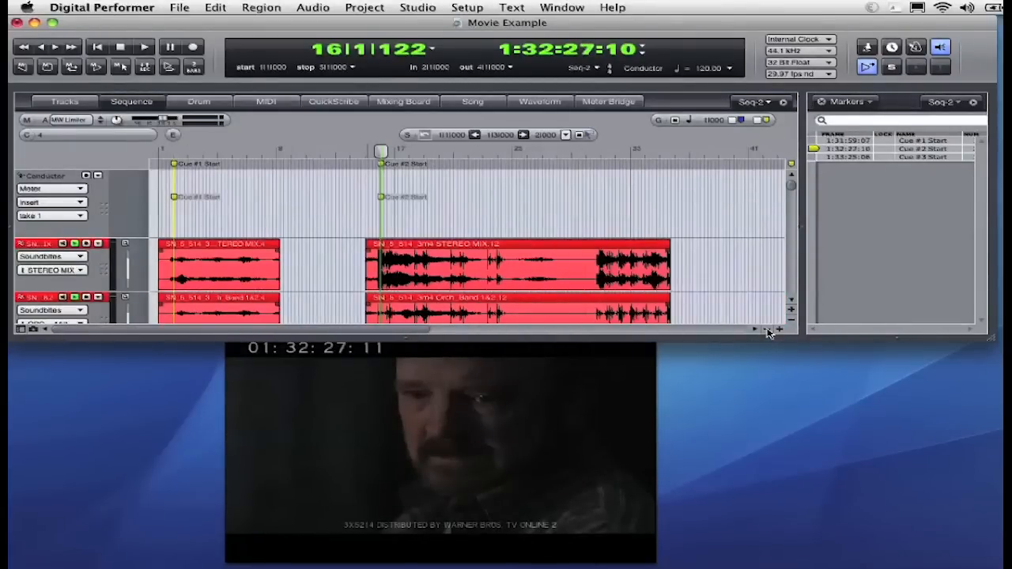
{"action": "key", "text": "space"}
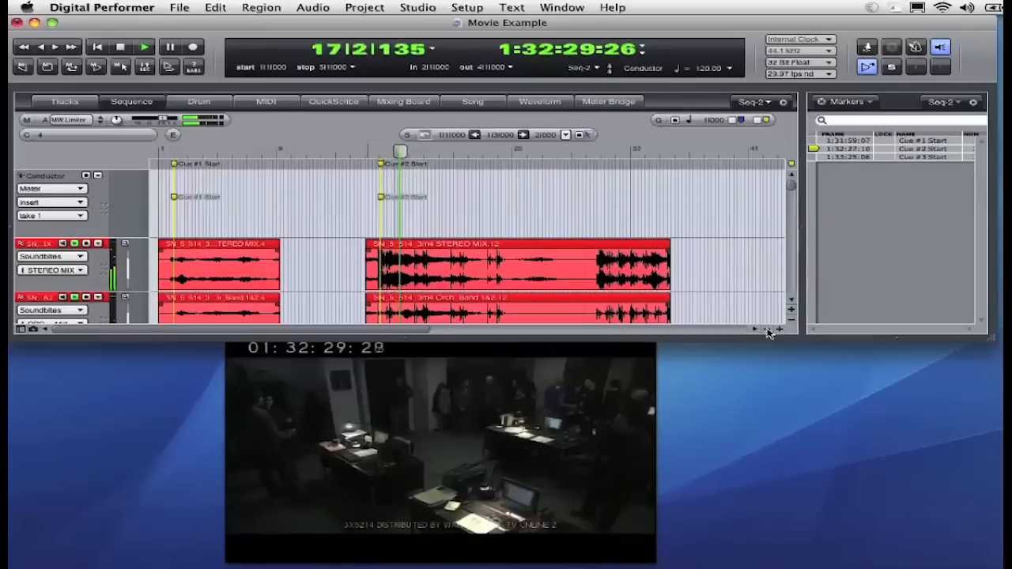
Audition the merged sequence by jumping to and playing from the Cue #3, Cue #1 and Cue #2 start markers.
{"action": "left_click", "coordinate": [766, 329]}
{"action": "left_click", "coordinate": [766, 329]}
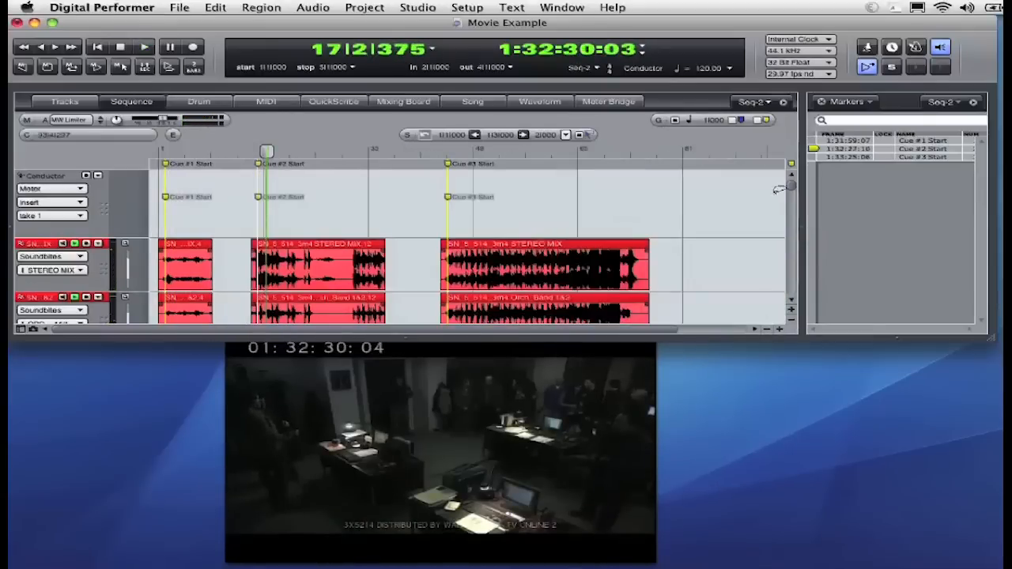
{"action": "left_click", "coordinate": [814, 156]}
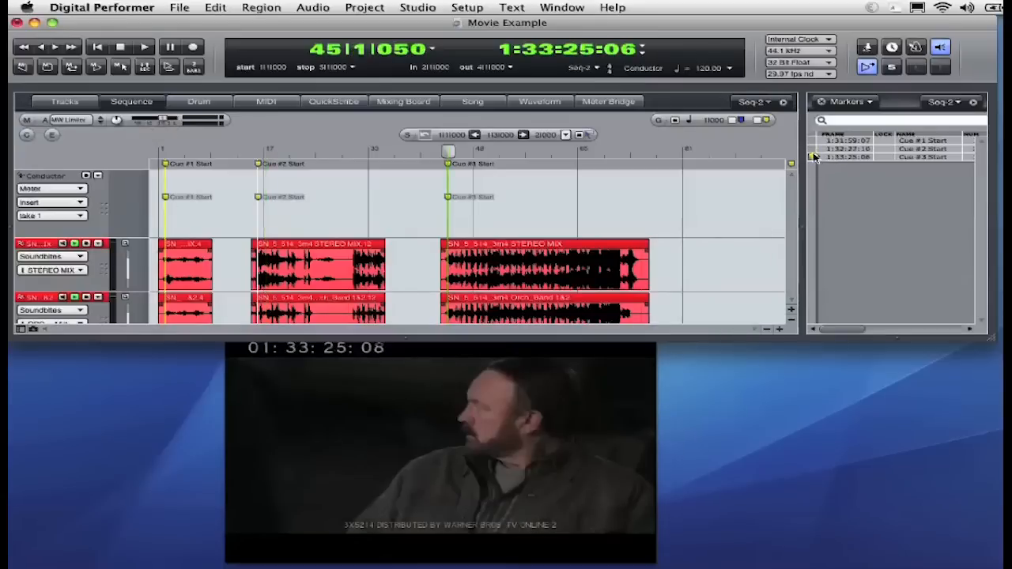
{"action": "key", "text": "space"}
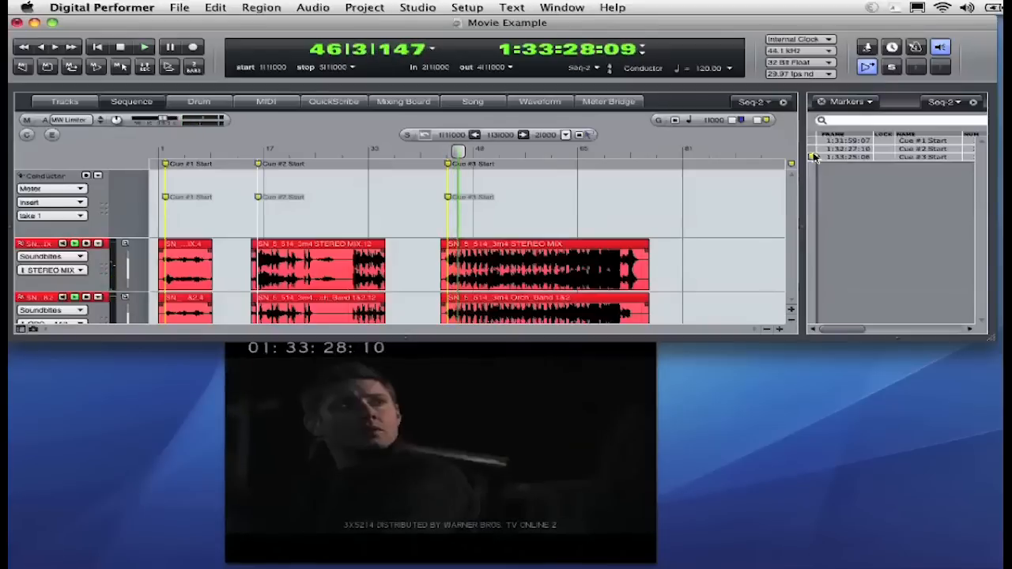
{"action": "left_click", "coordinate": [812, 140]}
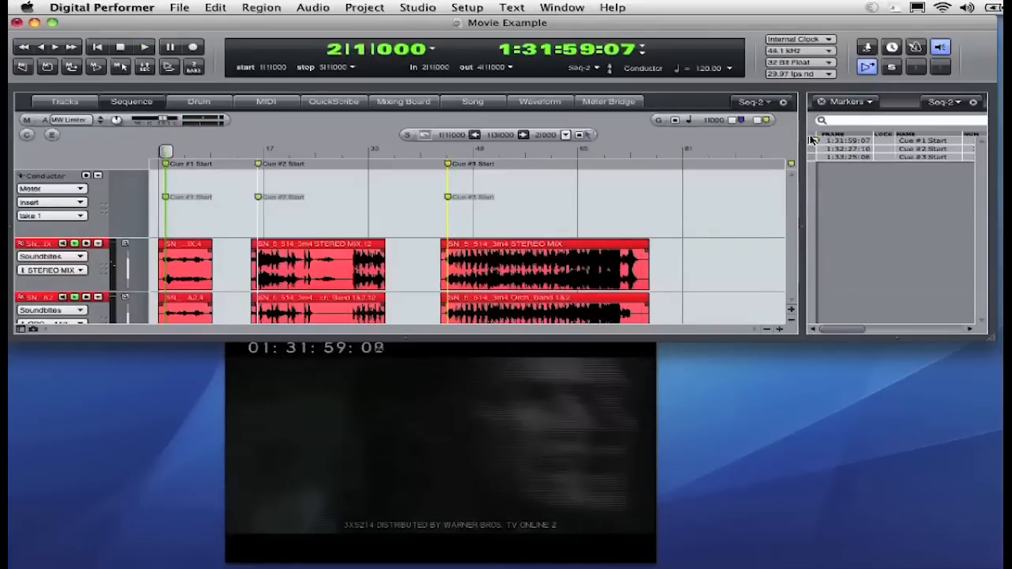
{"action": "key", "text": "space"}
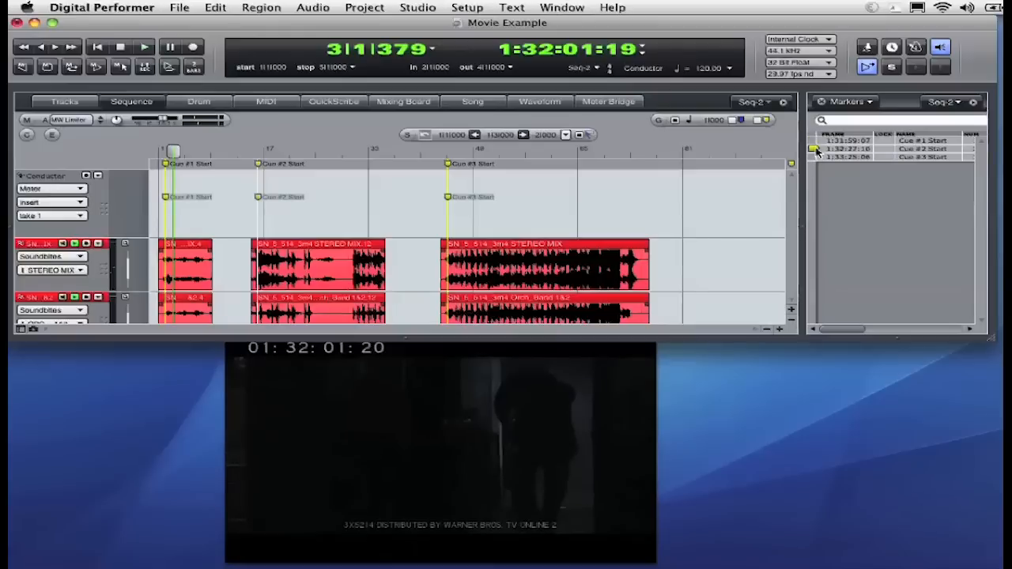
{"action": "left_click", "coordinate": [815, 149]}
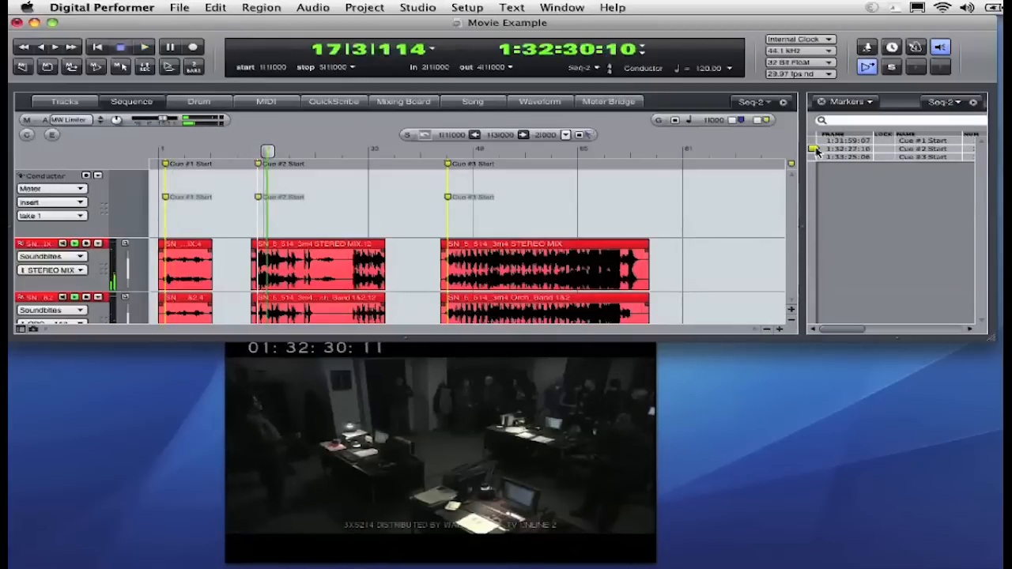
Return the sidebar to the Chunks list and make Cue #1 the active chunk.
{"action": "left_click", "coordinate": [846, 102]}
{"action": "left_click", "coordinate": [844, 113]}
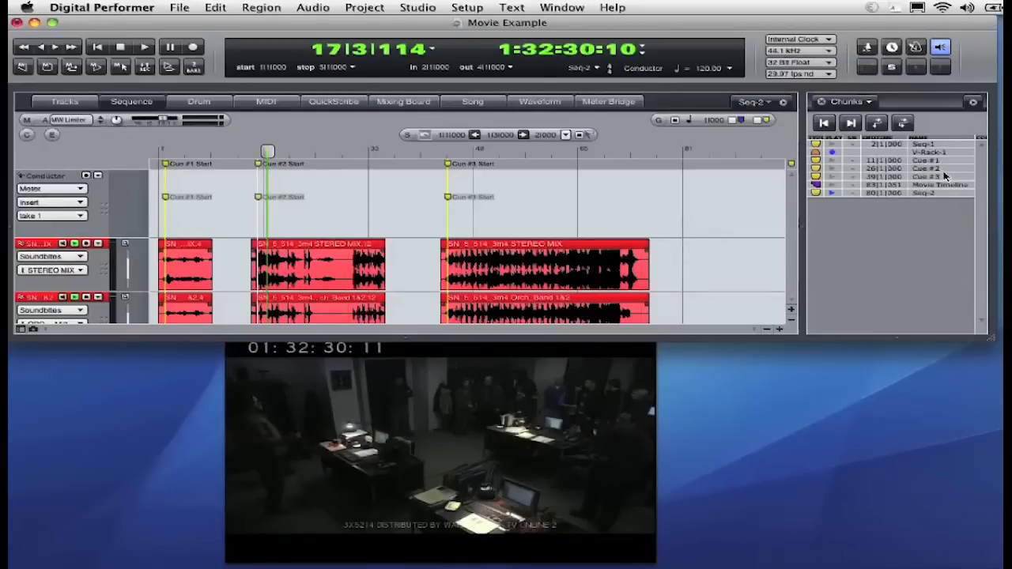
{"action": "left_click", "coordinate": [832, 162]}
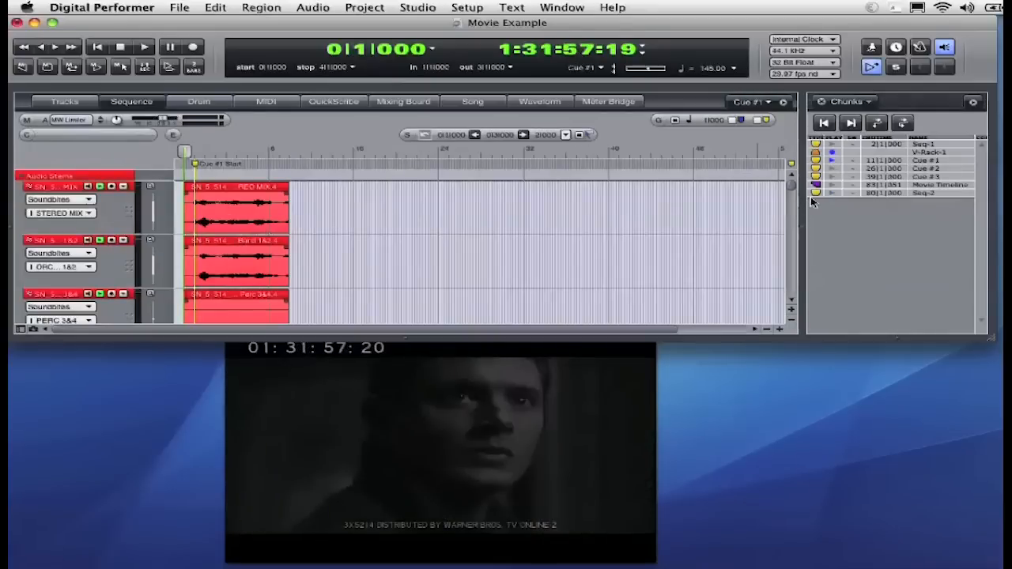
Make Movie Timeline the active chunk and open the Song window.
{"action": "left_click", "coordinate": [831, 185]}
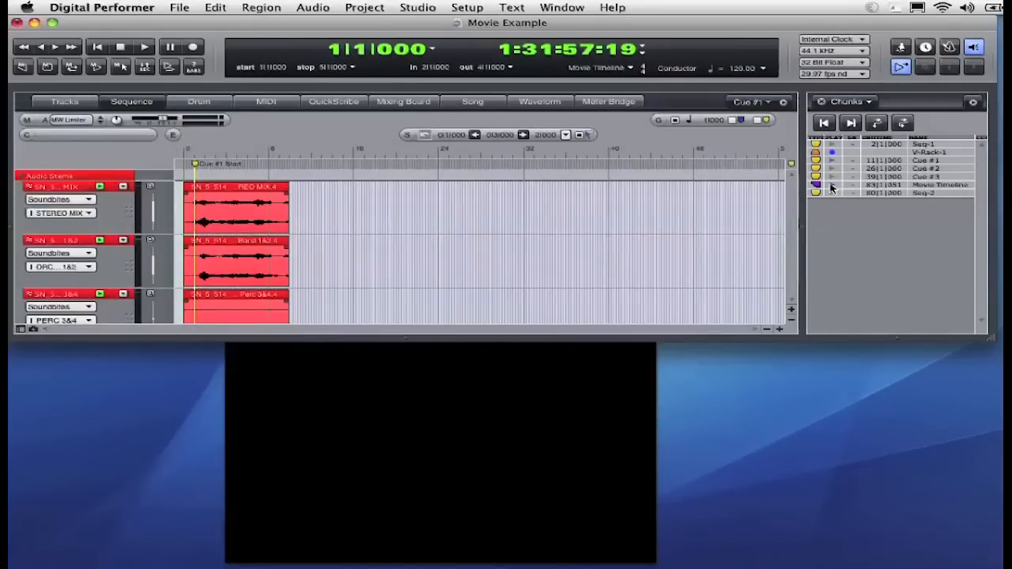
{"action": "left_click", "coordinate": [471, 102]}
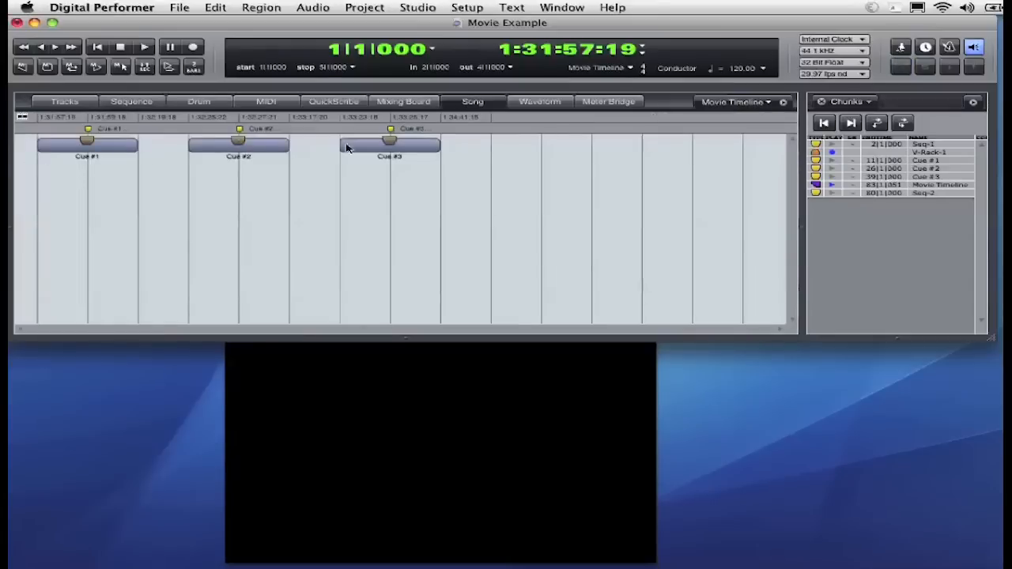